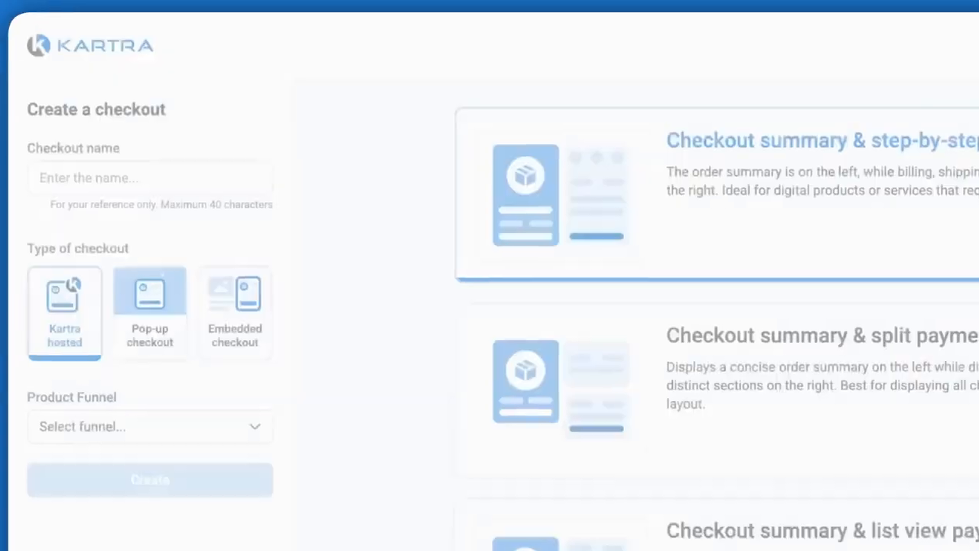
# - Name the Kartra-hosted checkout "New Checkout" and link it to the Self-Publishing Mastery funnel with the Multiprice price
pyautogui.click(204, 170)
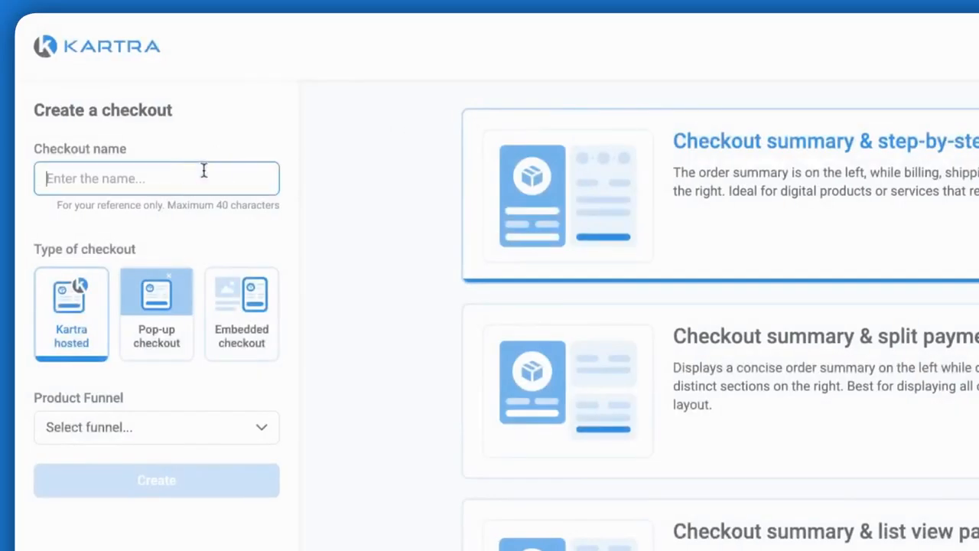
pyautogui.write('New Checkout')
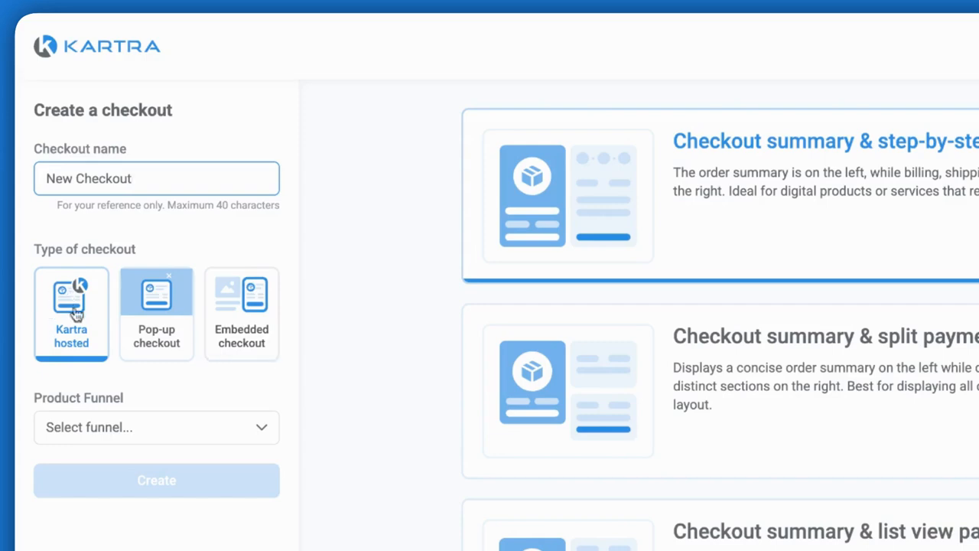
pyautogui.click(140, 436)
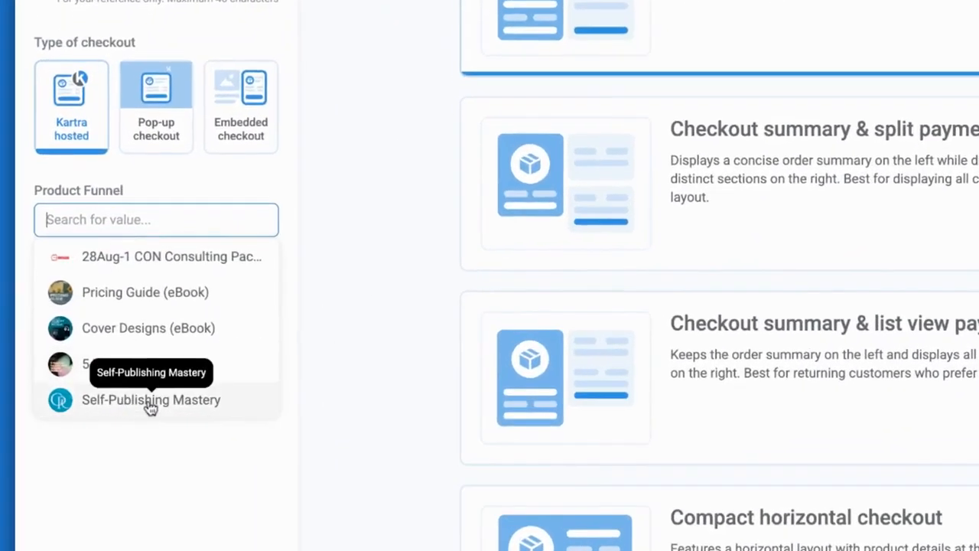
pyautogui.click(124, 402)
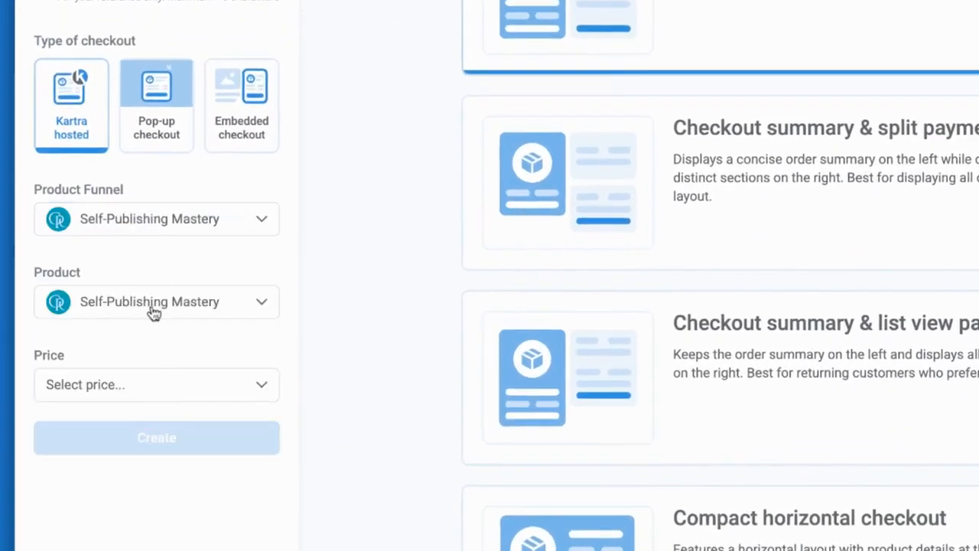
pyautogui.click(102, 386)
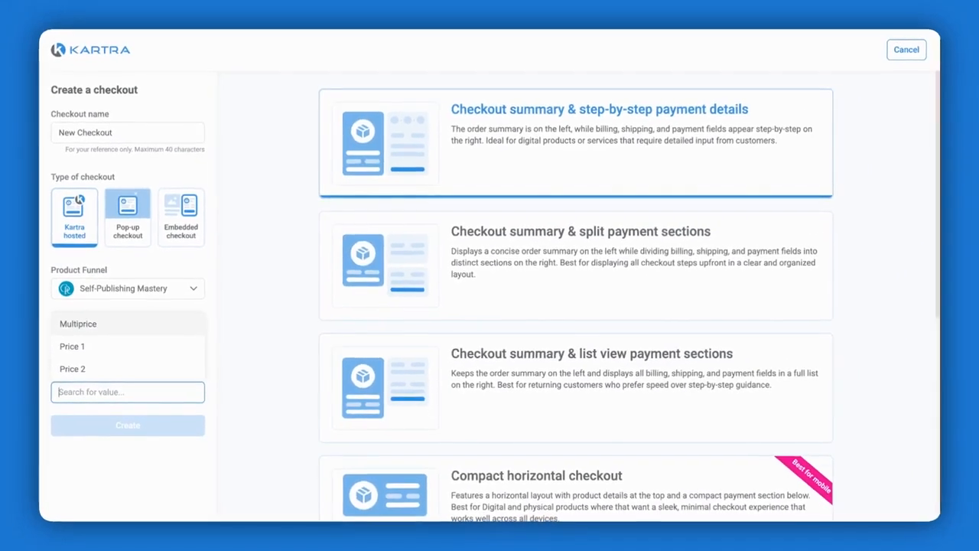
pyautogui.click(155, 275)
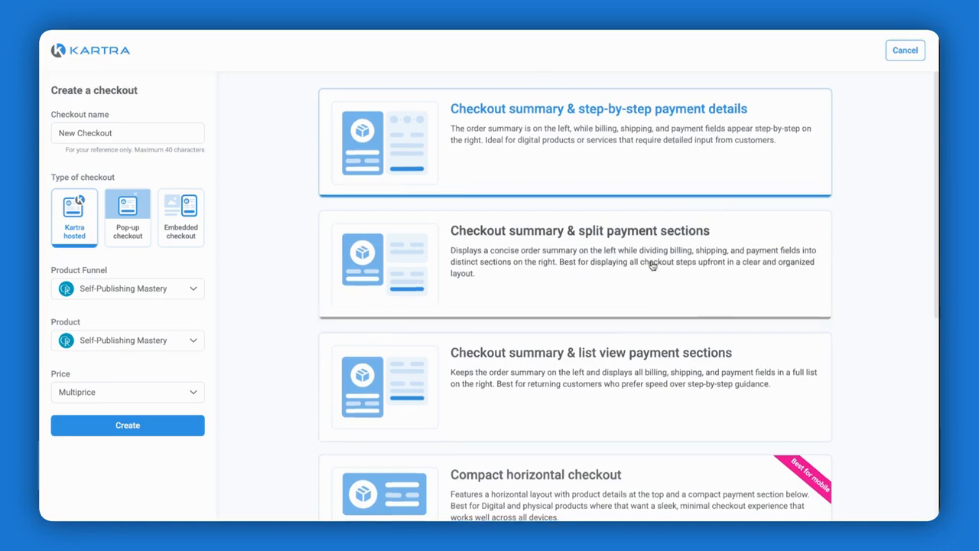
# - Choose the Minimalist centered checkout layout from the available templates and create the checkout
pyautogui.scroll(-3, 635, 283)
pyautogui.scroll(-2, 617, 329)
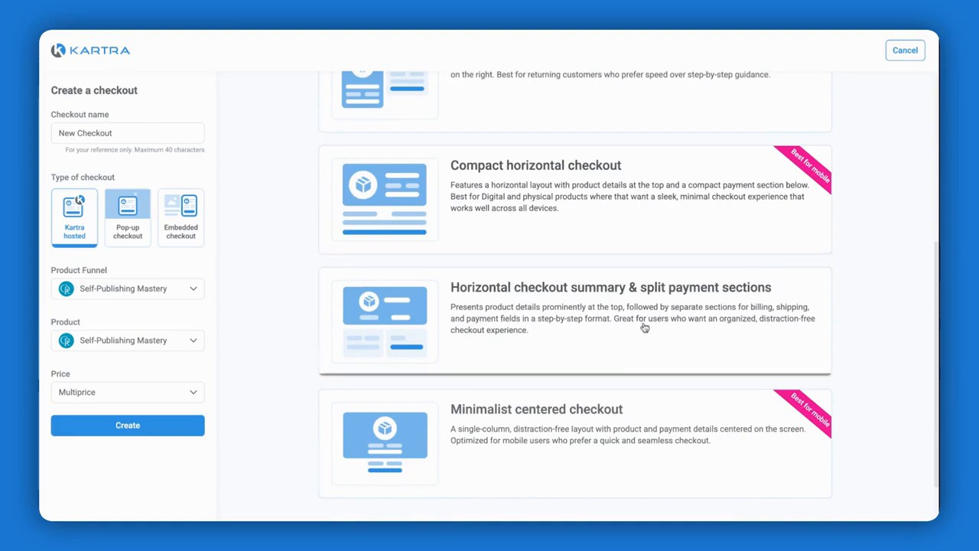
pyautogui.scroll(5, 645, 328)
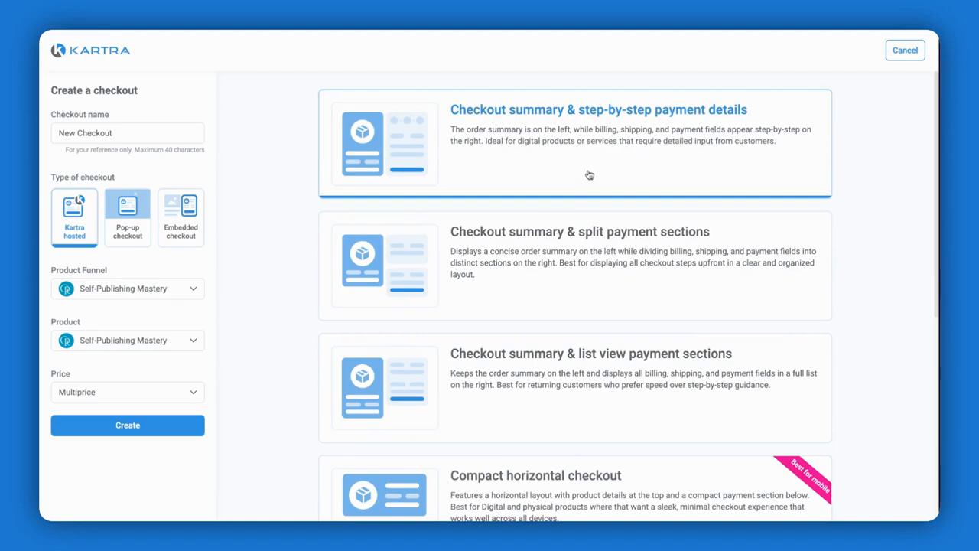
pyautogui.scroll(-3, 625, 282)
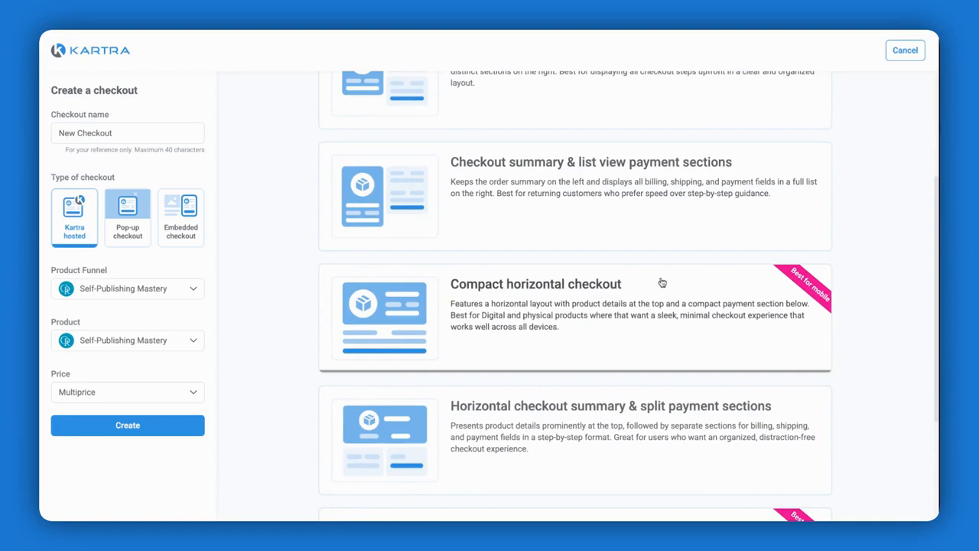
pyautogui.scroll(-2, 624, 322)
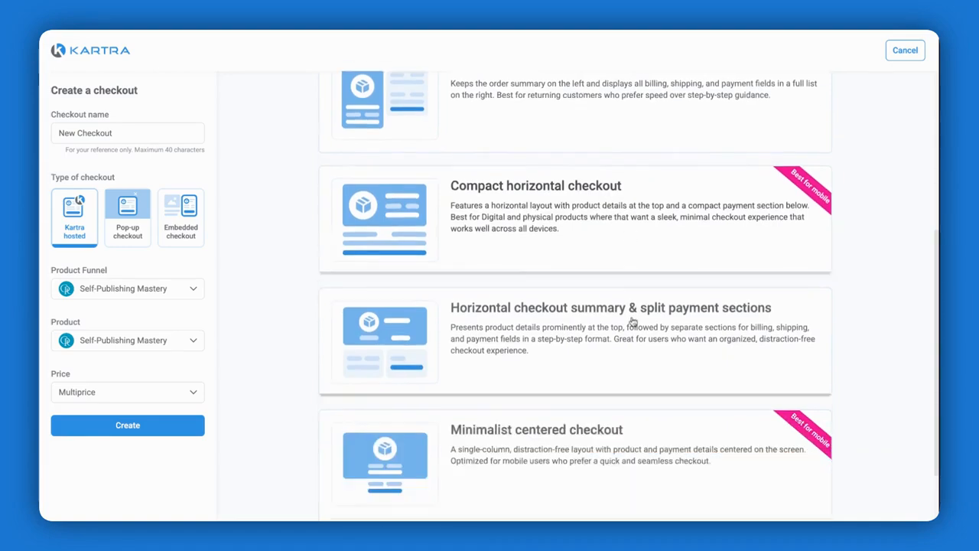
pyautogui.click(606, 476)
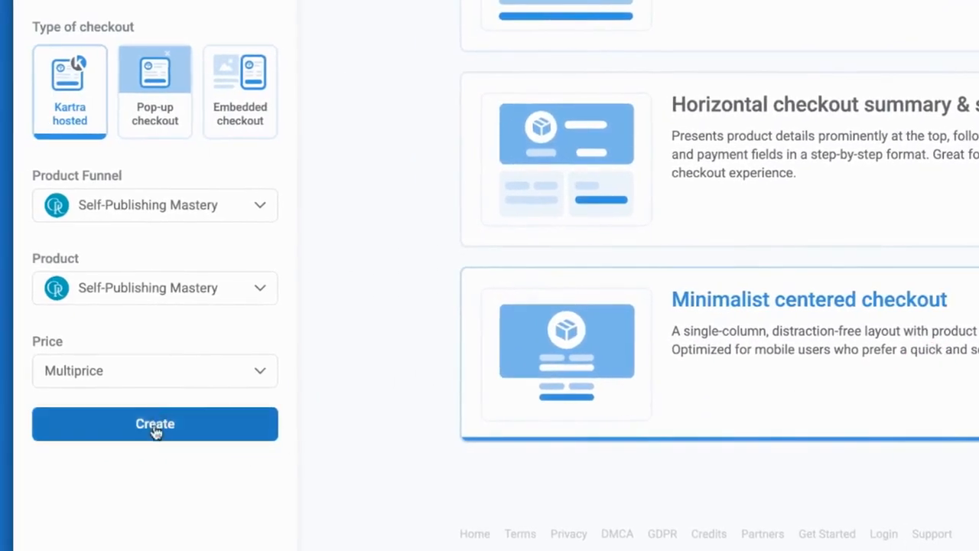
pyautogui.click(157, 426)
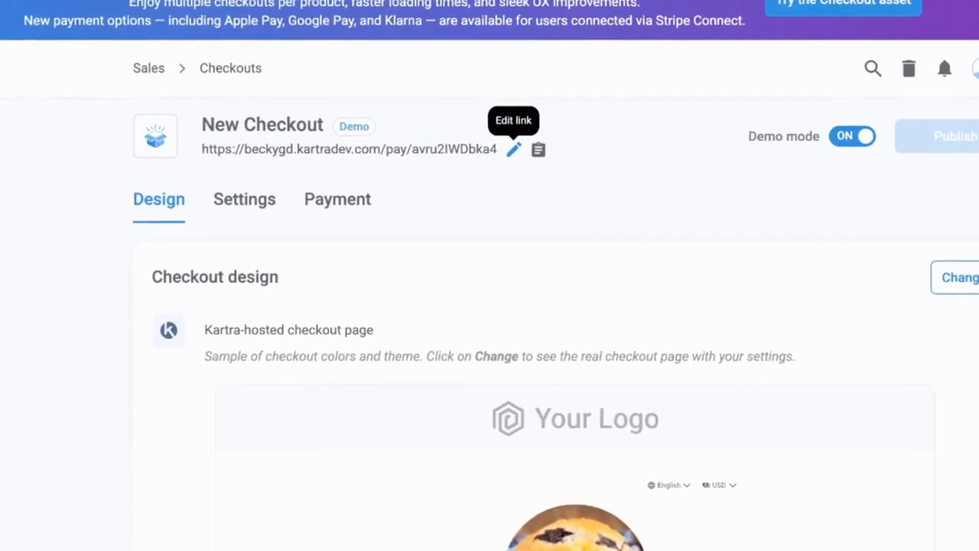
# - Look at the domain options for the checkout's link and leave the link editor without saving
pyautogui.click(514, 149)
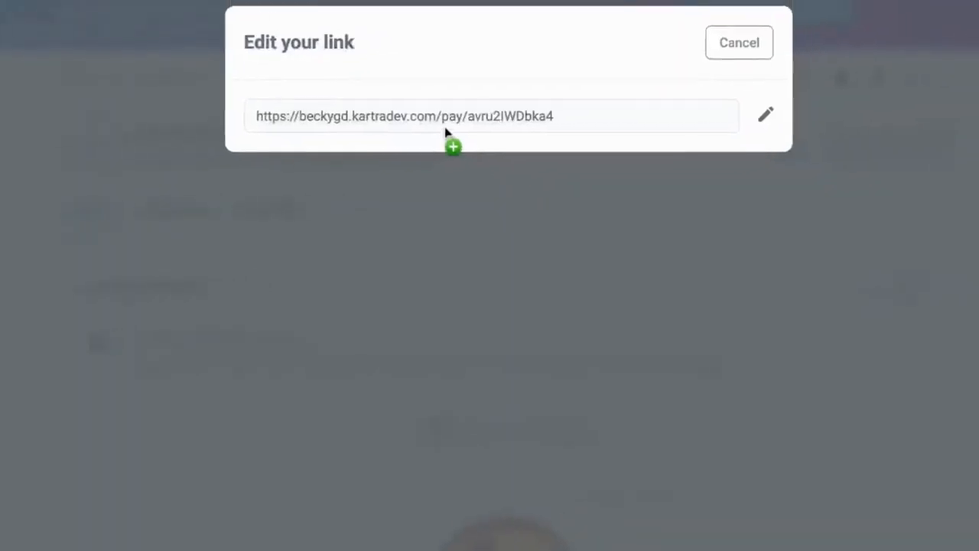
pyautogui.click(715, 123)
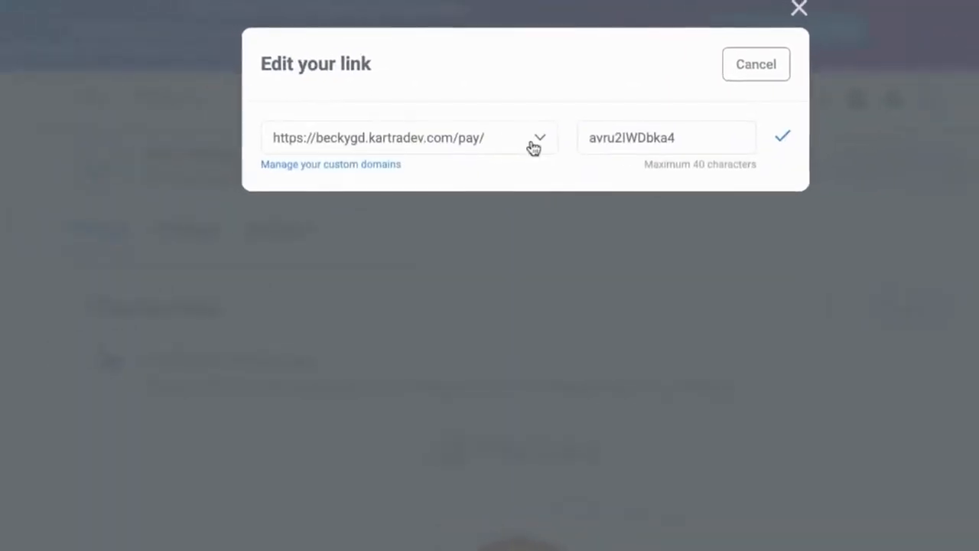
pyautogui.click(494, 149)
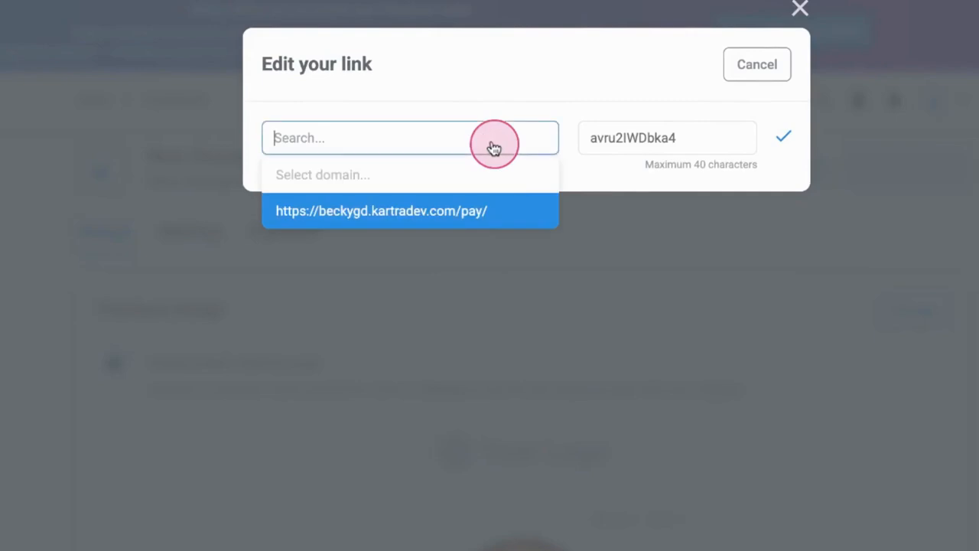
pyautogui.click(755, 73)
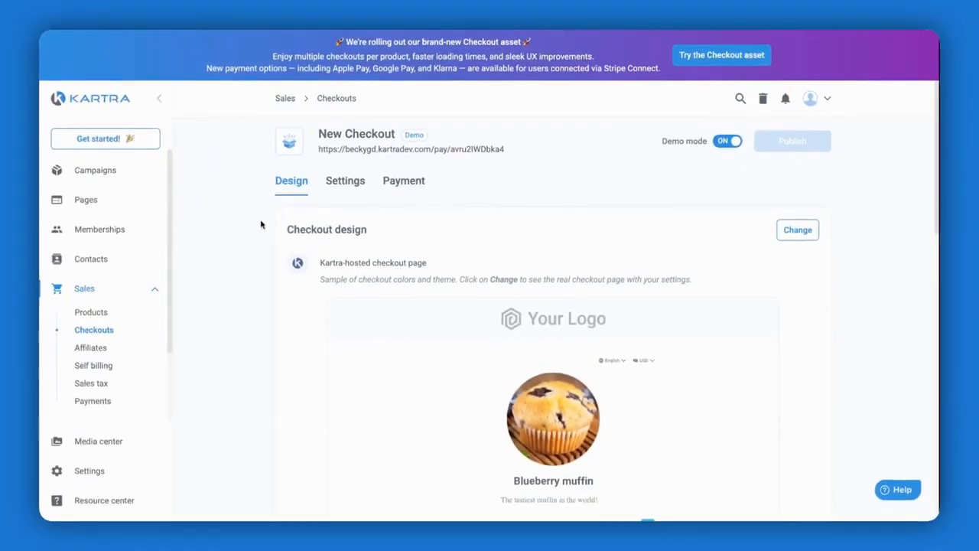
# - Examine the checkout design preview, including its order summary, billing and payment sections, and the header logo settings below it
pyautogui.scroll(-2, 727, 245)
pyautogui.scroll(2, 827, 300)
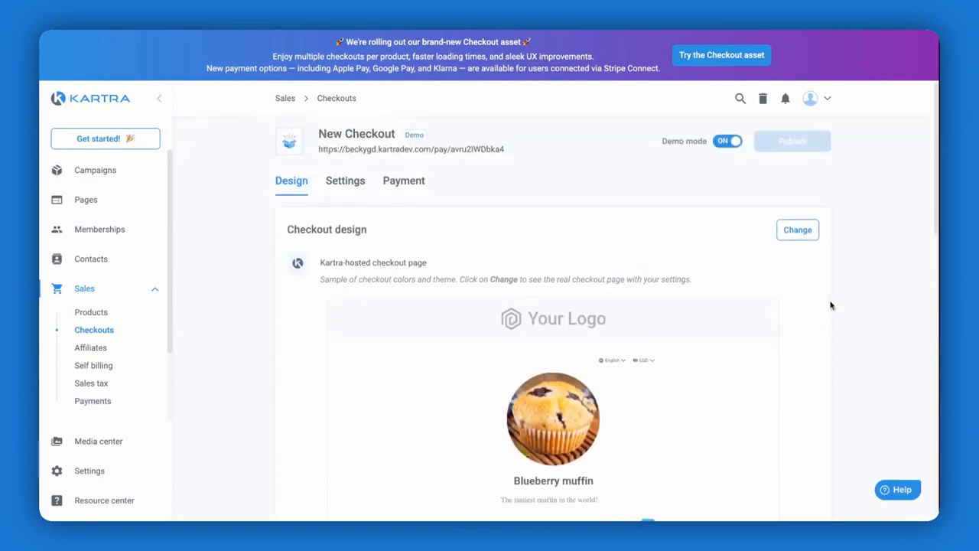
pyautogui.scroll(-5, 832, 300)
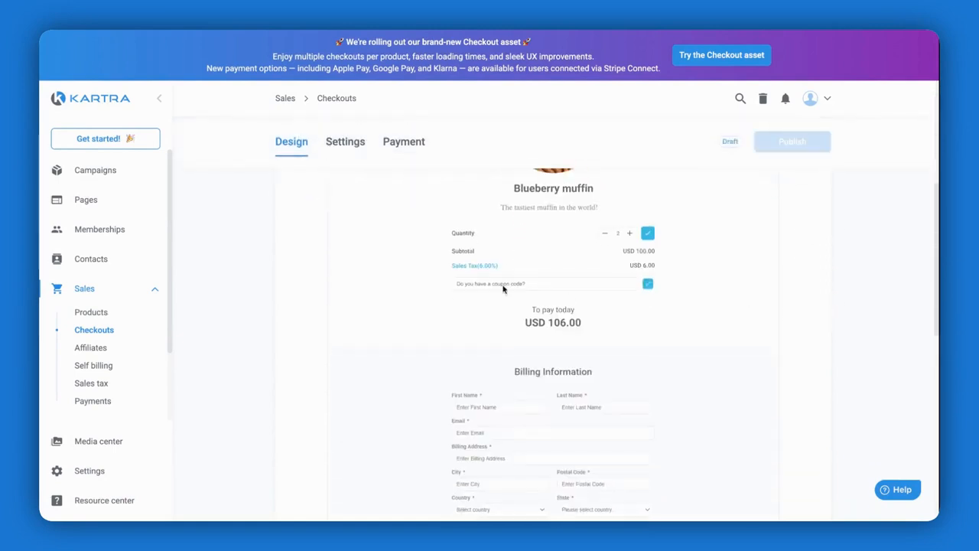
pyautogui.scroll(-6, 760, 350)
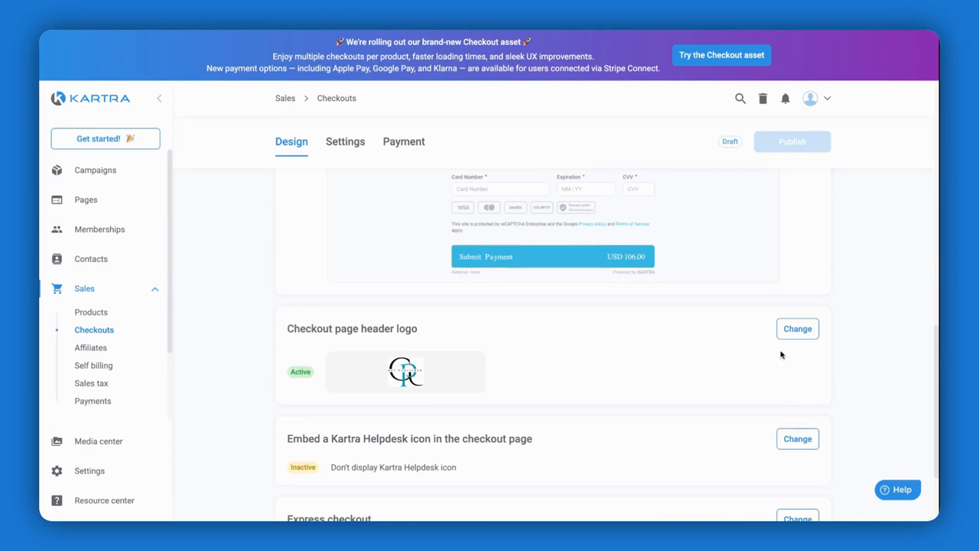
pyautogui.scroll(8, 783, 366)
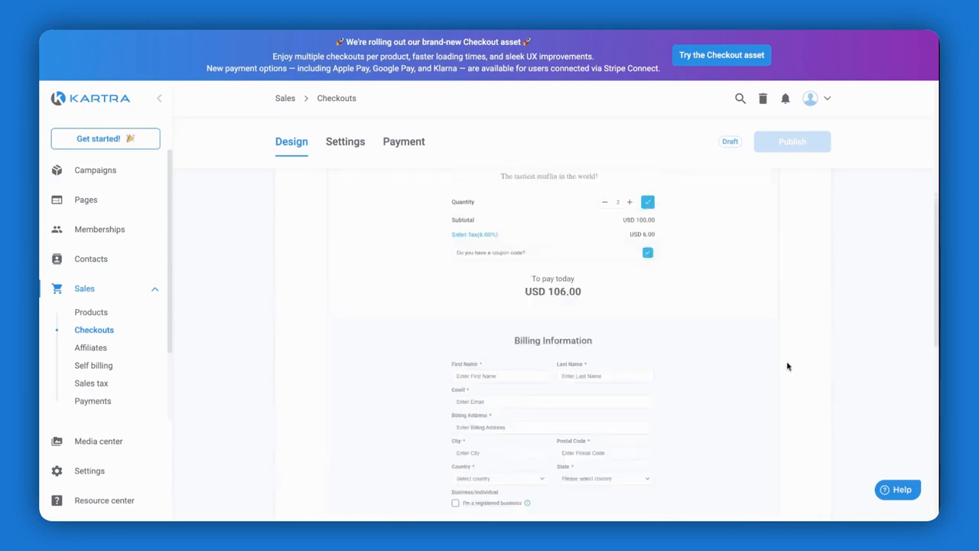
pyautogui.scroll(-3, 791, 351)
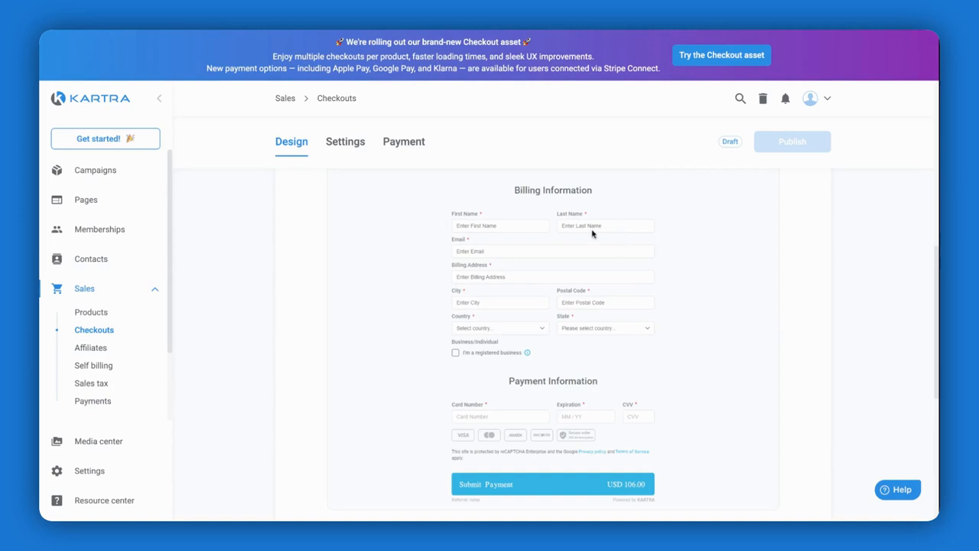
pyautogui.scroll(-4, 733, 365)
pyautogui.scroll(15, 765, 352)
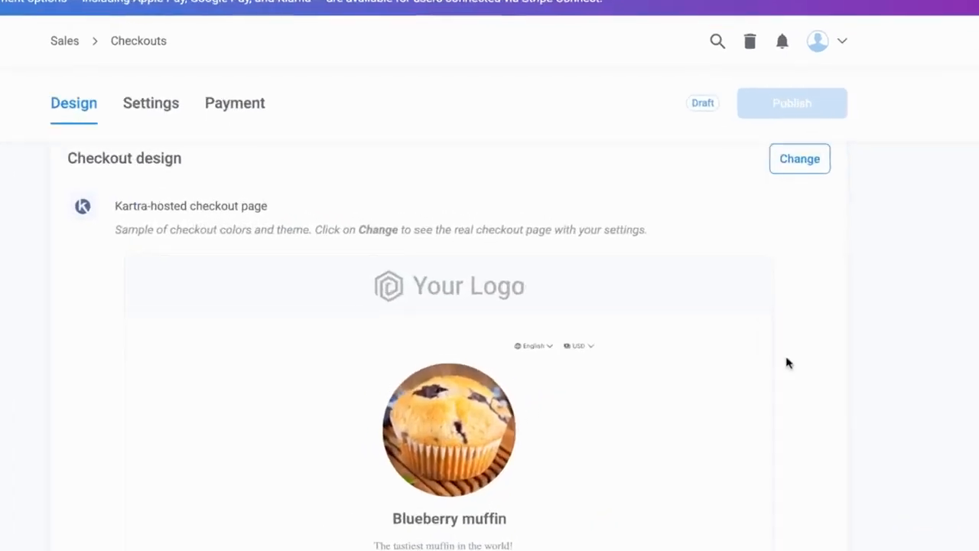
# - Change the checkout design's custom color to the teal swatch of the GetPub palette and save the design
pyautogui.click(793, 234)
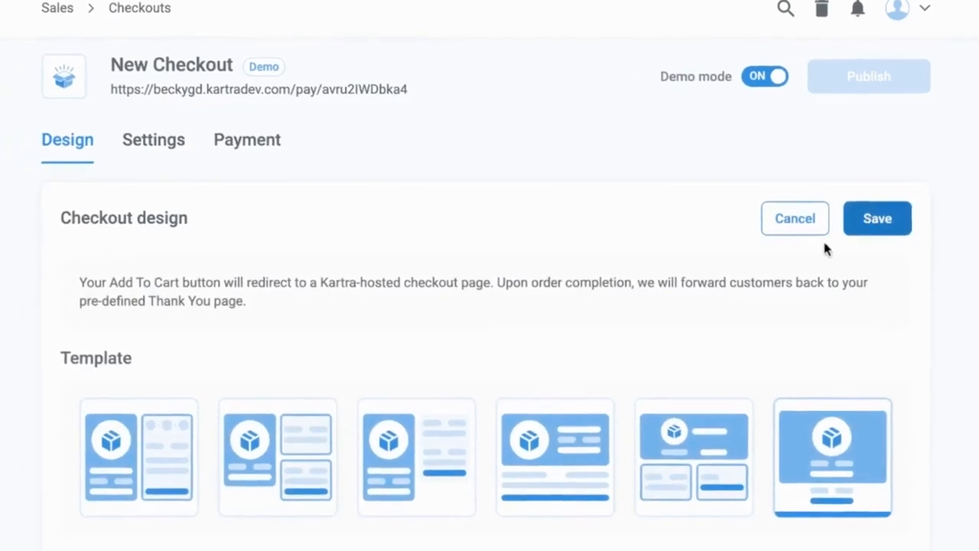
pyautogui.scroll(-3, 767, 349)
pyautogui.scroll(-2, 769, 354)
pyautogui.click(339, 222)
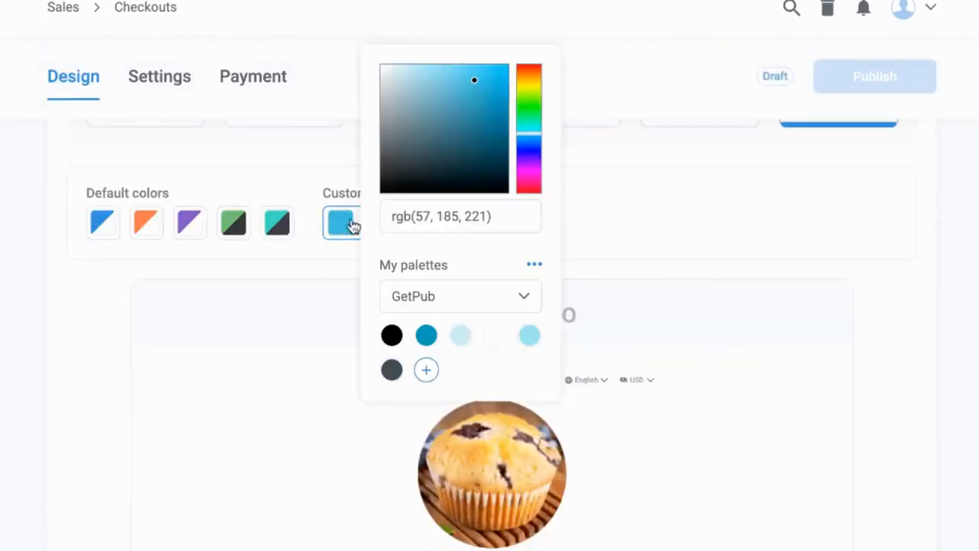
pyautogui.click(428, 340)
pyautogui.click(623, 227)
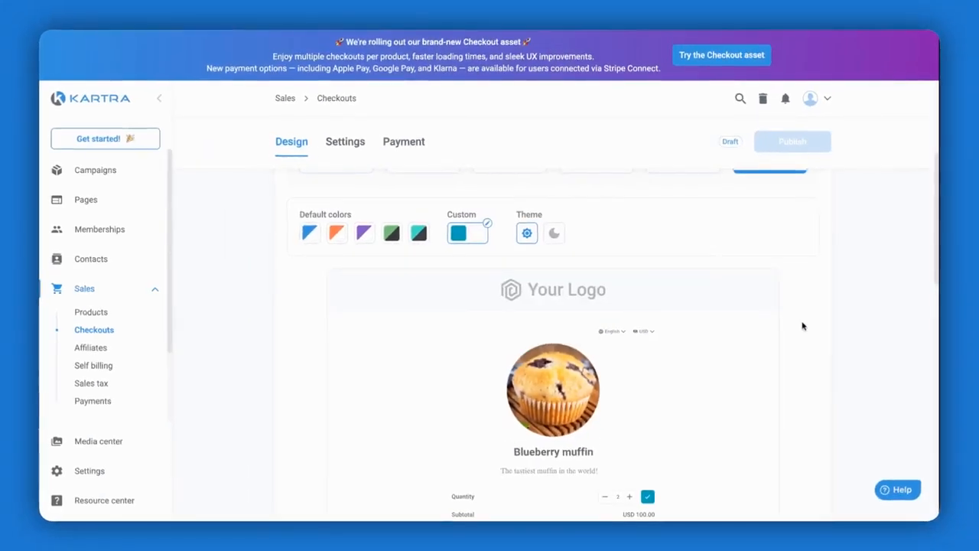
pyautogui.scroll(-5, 802, 326)
pyautogui.scroll(8, 798, 330)
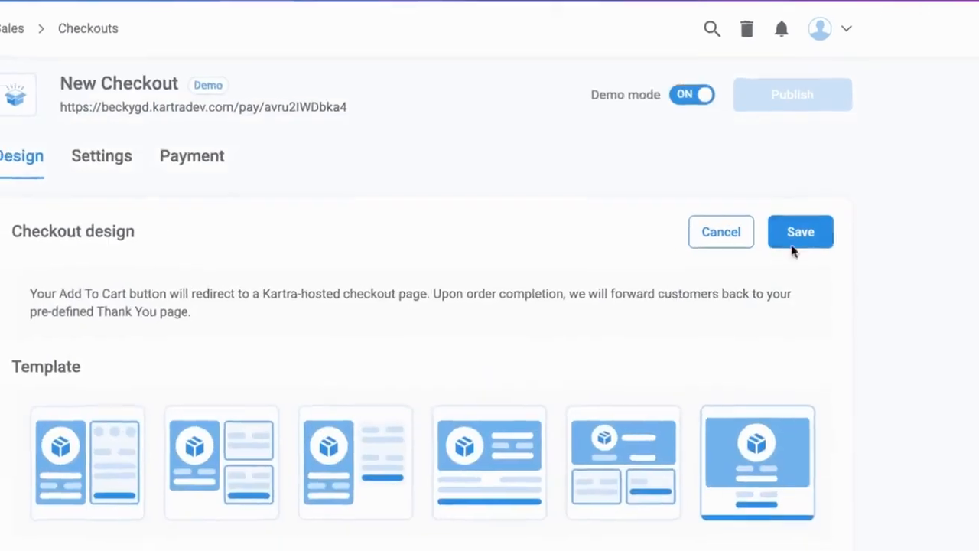
pyautogui.click(792, 247)
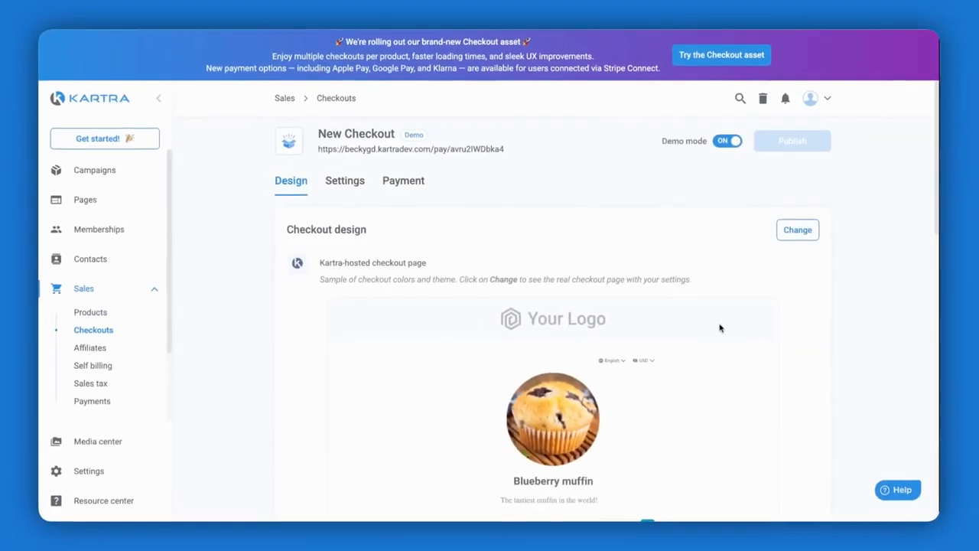
# - Set the checkout's official name to "Self-Publishing Mastery" in the general settings
pyautogui.scroll(-2, 737, 325)
pyautogui.scroll(-8, 737, 324)
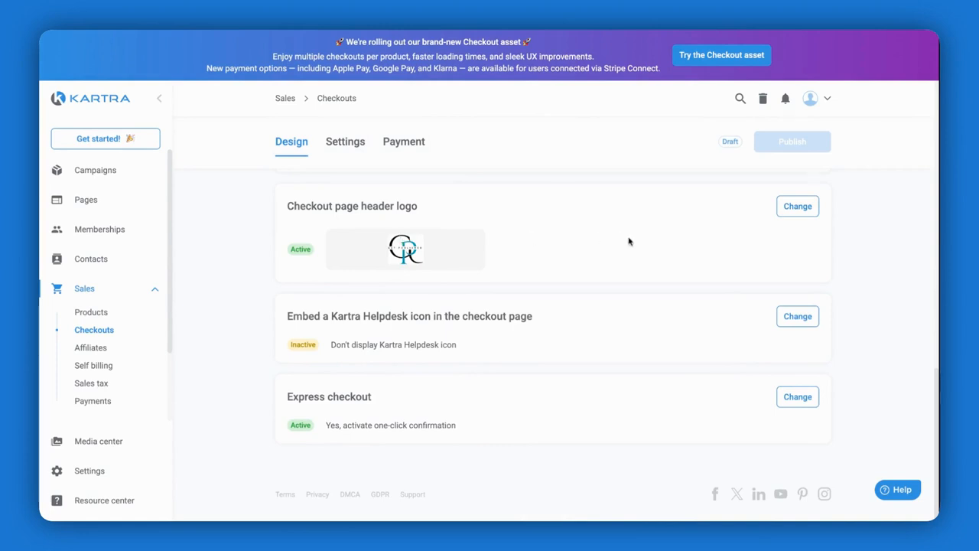
pyautogui.scroll(10, 774, 325)
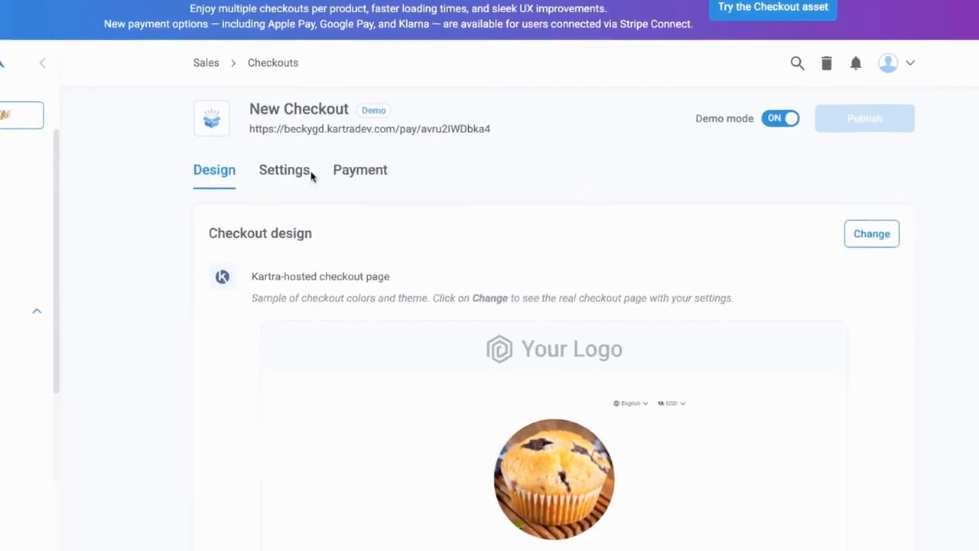
pyautogui.click(345, 181)
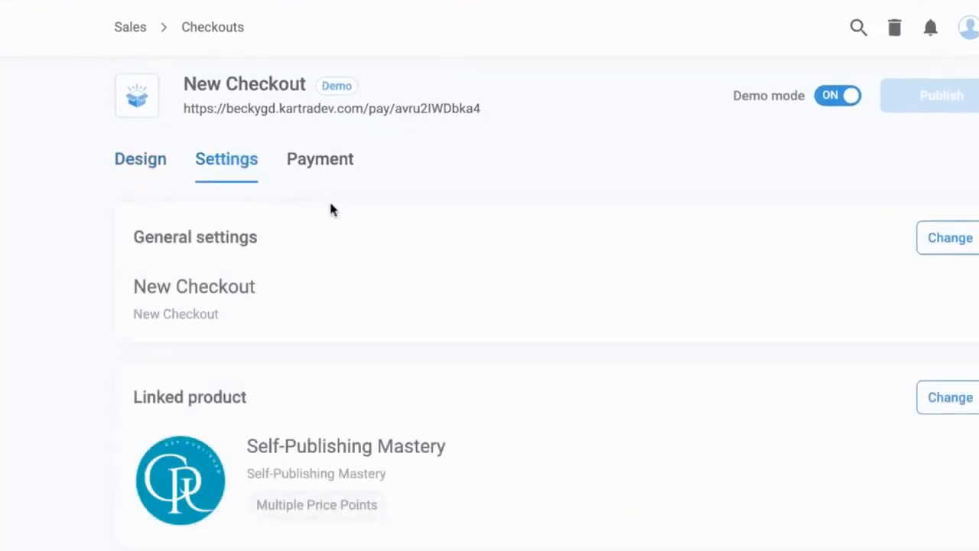
pyautogui.moveTo(275, 262); pyautogui.dragTo(339, 283)
pyautogui.click(397, 278)
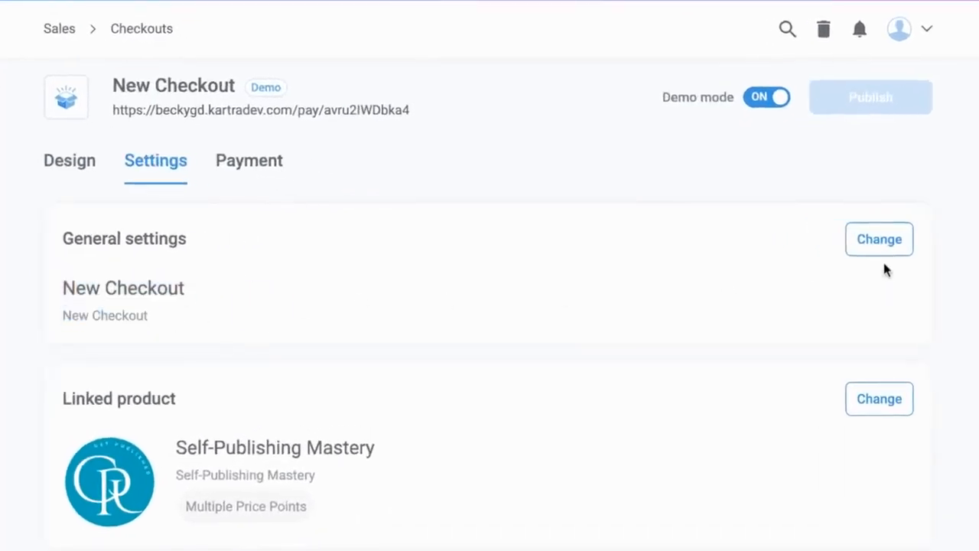
pyautogui.click(887, 242)
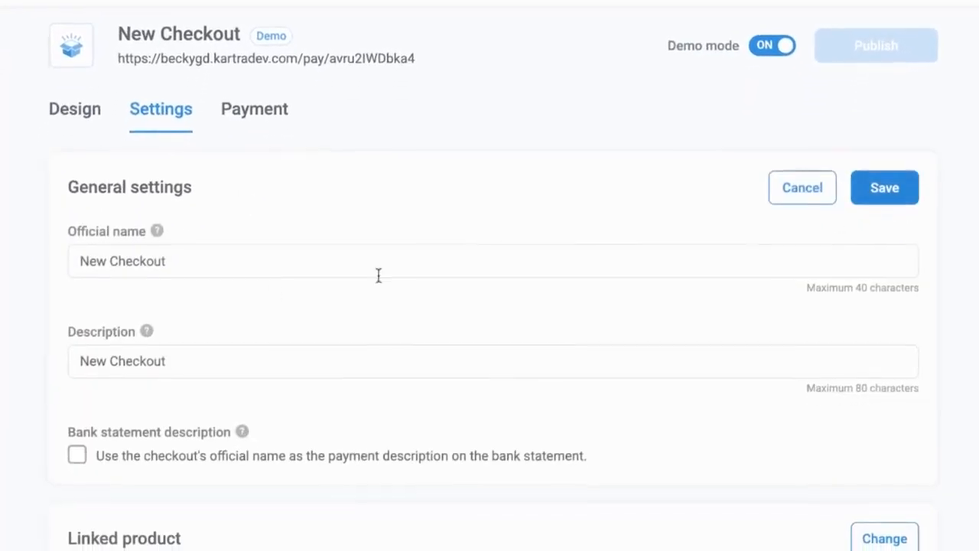
pyautogui.tripleClick(170, 260)
pyautogui.write('Self-Publishing Mastery')
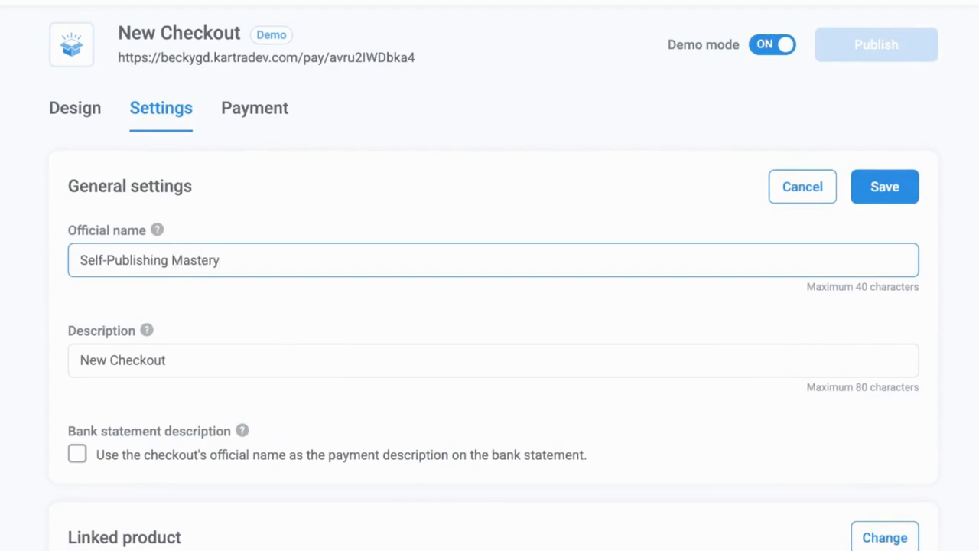
# - Set the description to "Course for self-published authors.", use the official name on bank statements, and save the general settings
pyautogui.scroll(-1, 158, 351)
pyautogui.tripleClick(146, 263)
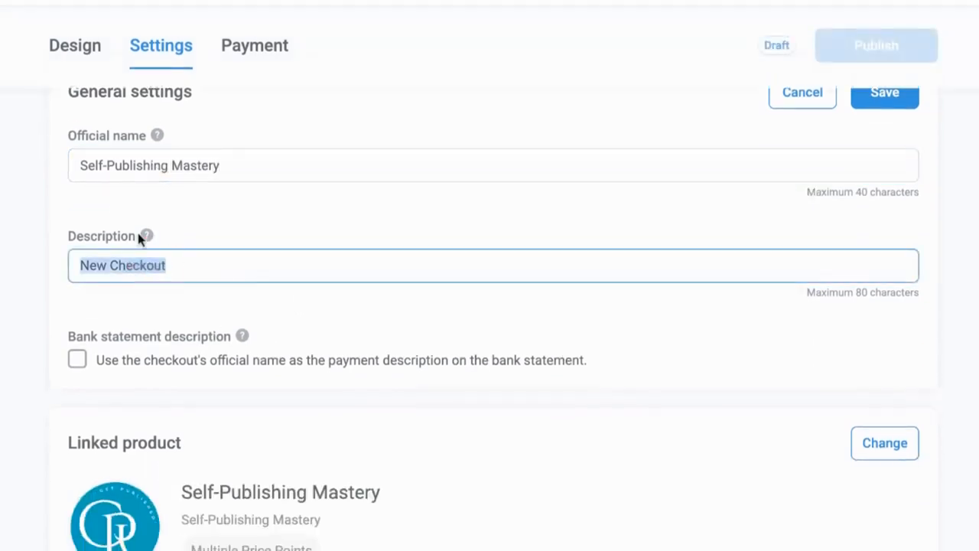
pyautogui.moveTo(145, 234)
pyautogui.write('Course for')
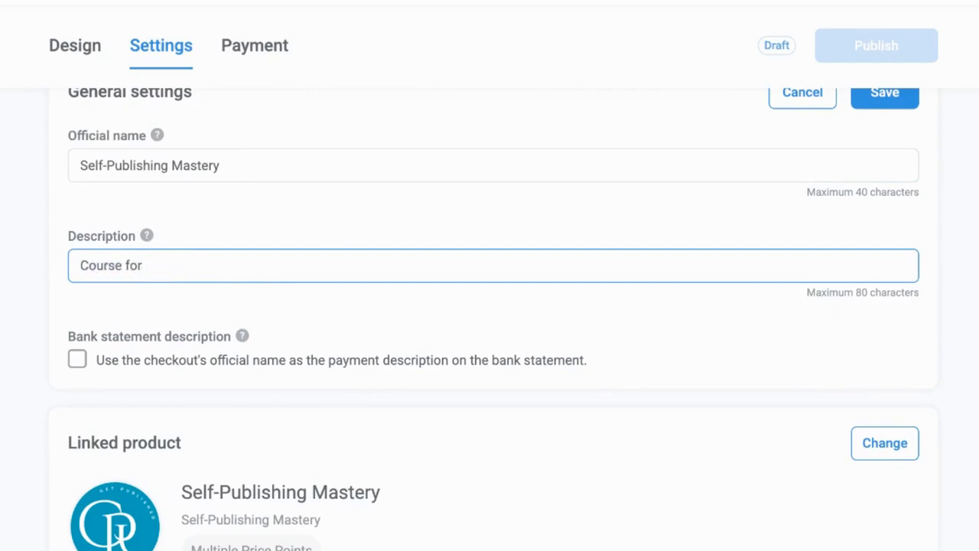
pyautogui.write(' self-published authors.')
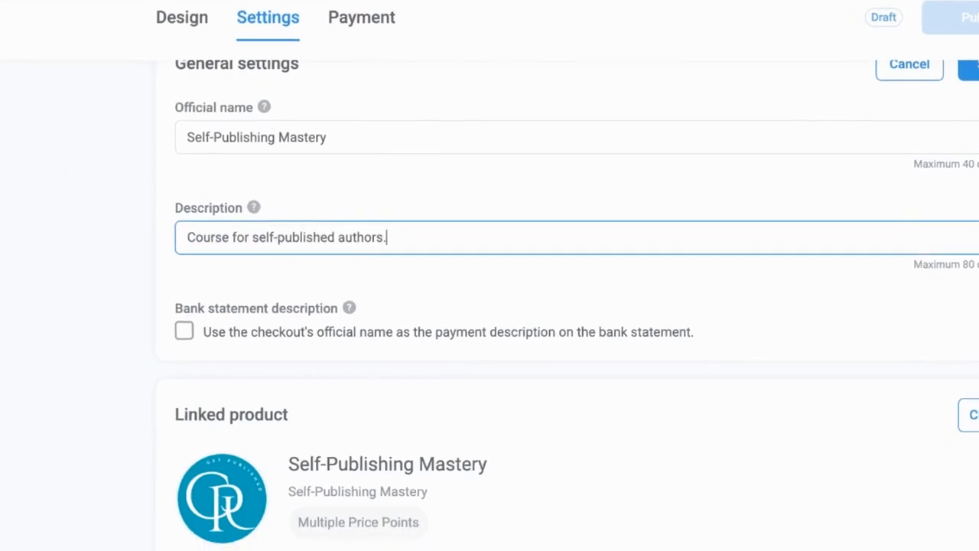
pyautogui.click(293, 398)
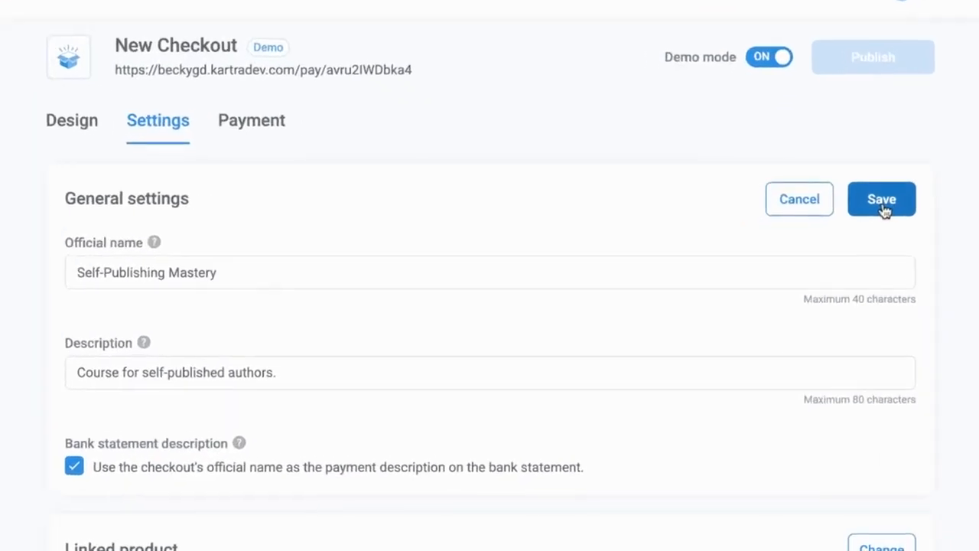
pyautogui.click(881, 200)
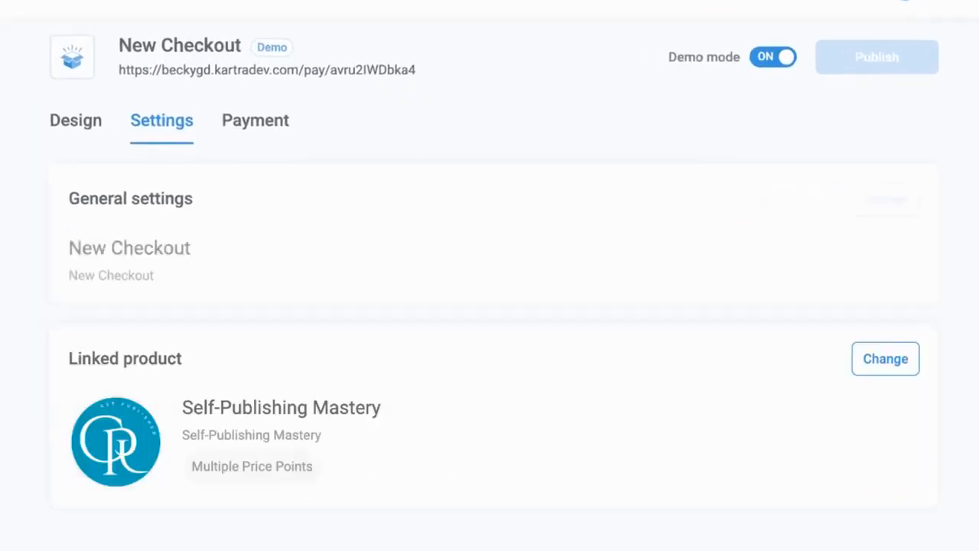
# - Review the linked product's price point options, keep Multi-Price Point selected and save the linked product
pyautogui.click(885, 359)
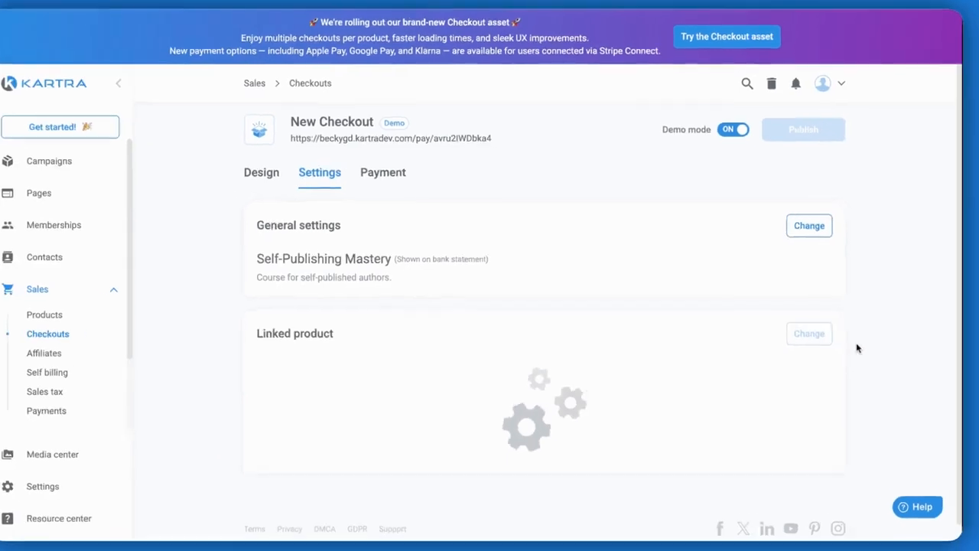
pyautogui.scroll(-1, 841, 346)
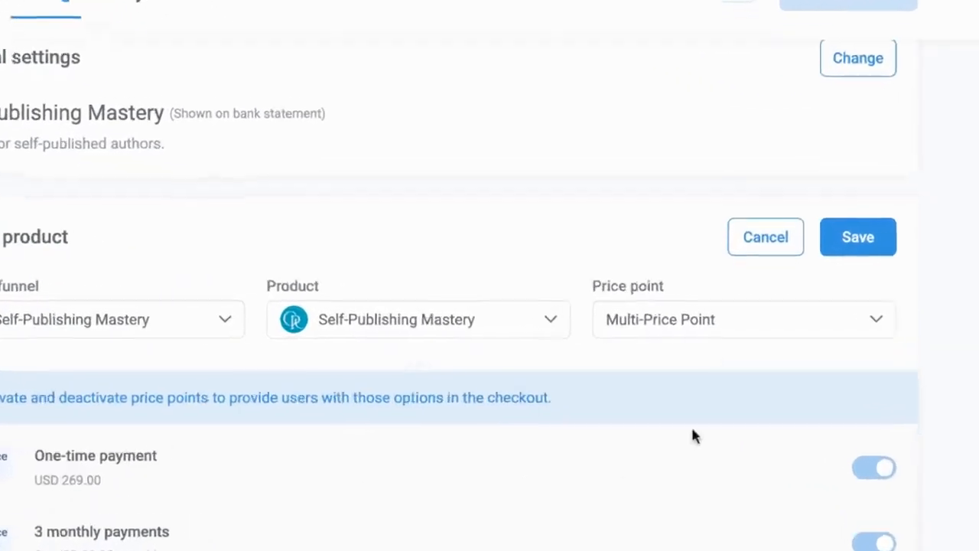
pyautogui.click(715, 332)
pyautogui.click(972, 349)
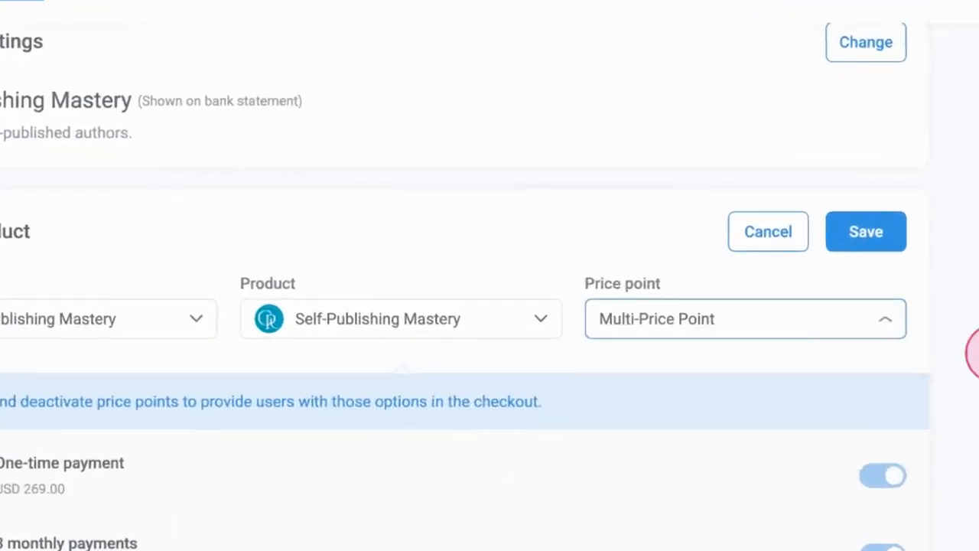
pyautogui.click(863, 230)
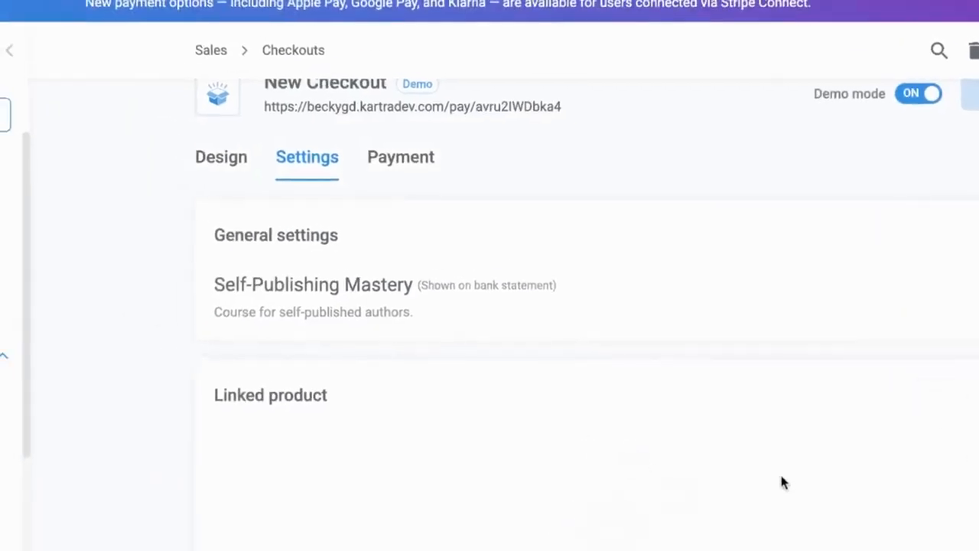
# - Set the checkout's credit card account to the Stripe account named "genesis digital name" and save the payment processing settings
pyautogui.click(396, 177)
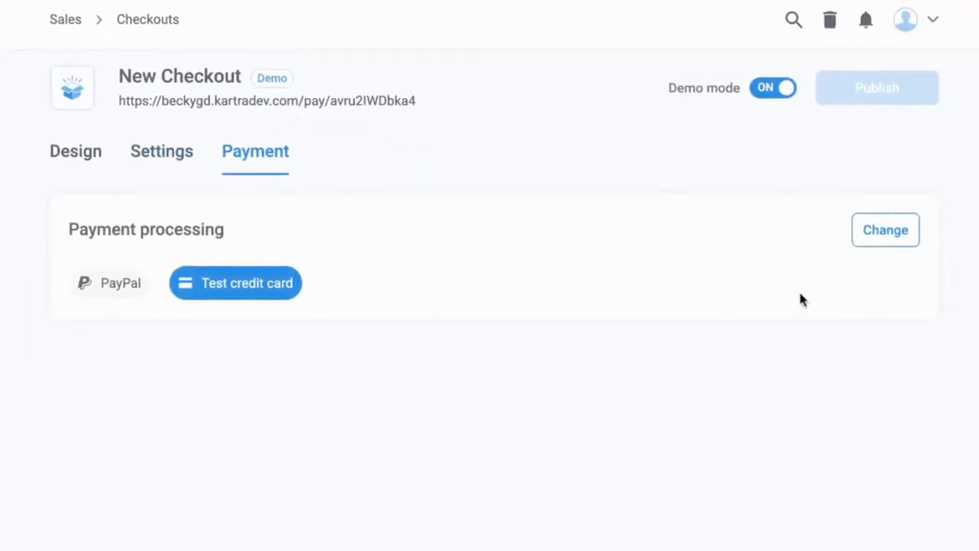
pyautogui.click(886, 233)
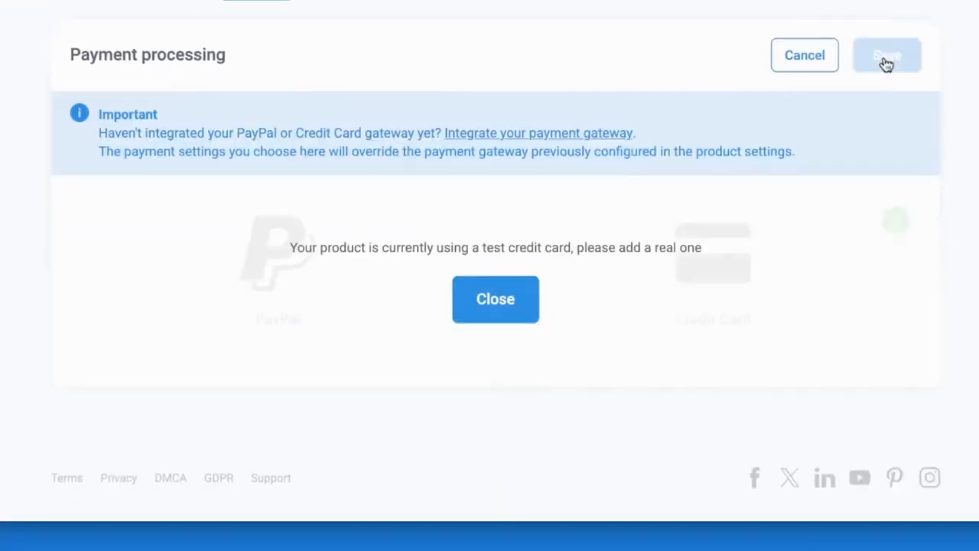
pyautogui.click(498, 308)
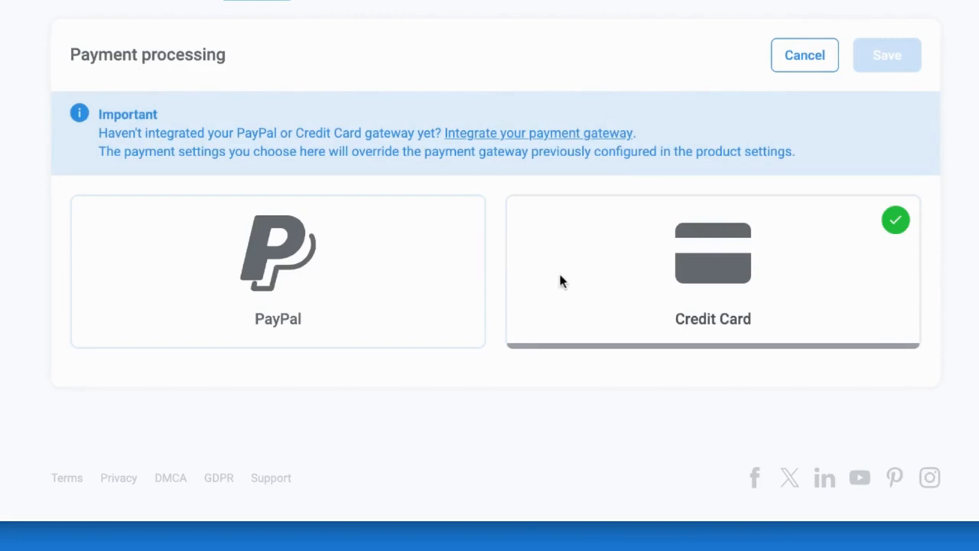
pyautogui.click(579, 264)
pyautogui.scroll(-1, 581, 351)
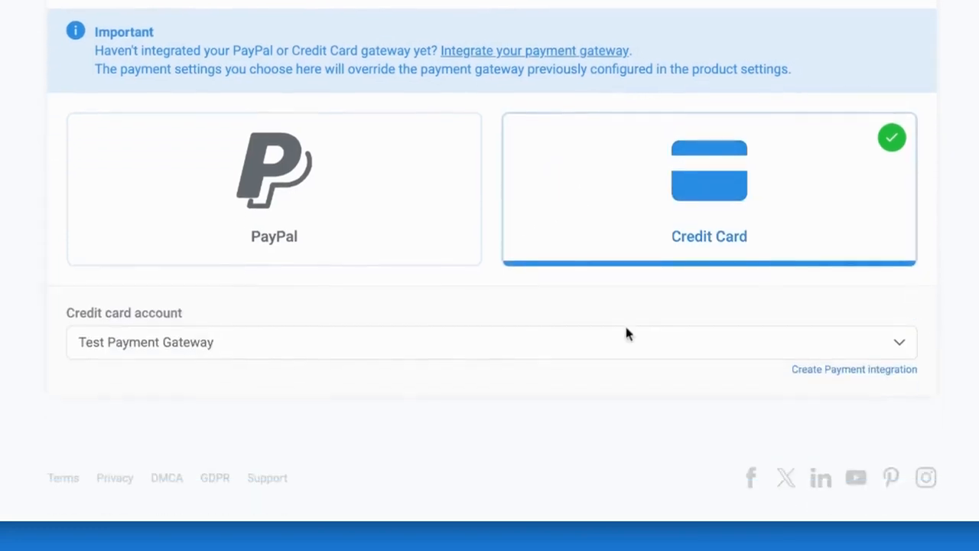
pyautogui.click(558, 351)
pyautogui.click(437, 466)
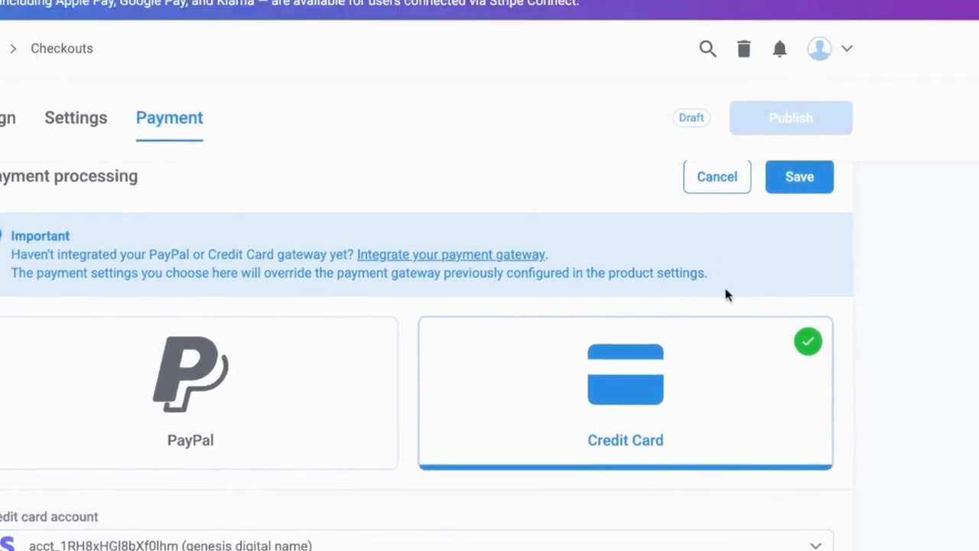
pyautogui.click(798, 179)
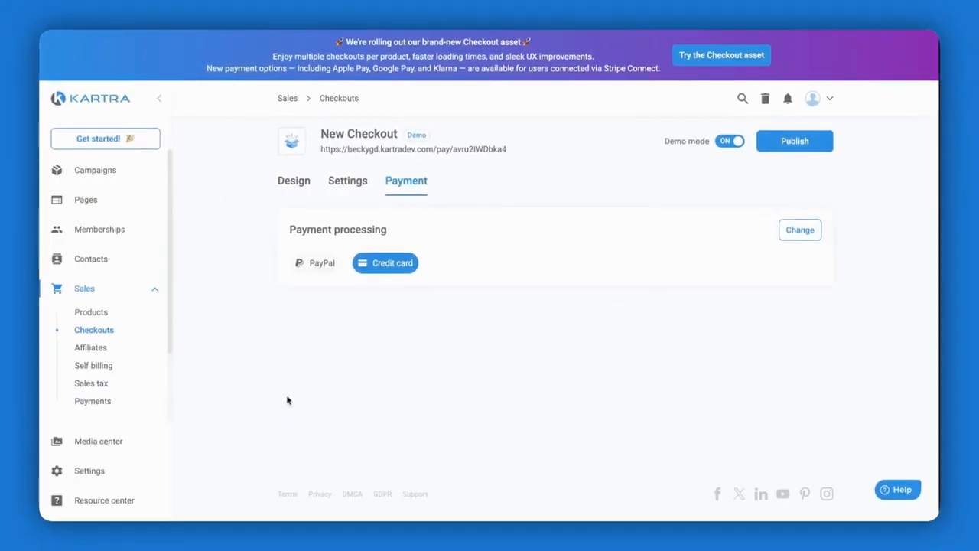
# - Open the integrations page and examine the account IDs and names of the connected Stripe integrations
pyautogui.scroll(-1, 145, 459)
pyautogui.click(73, 472)
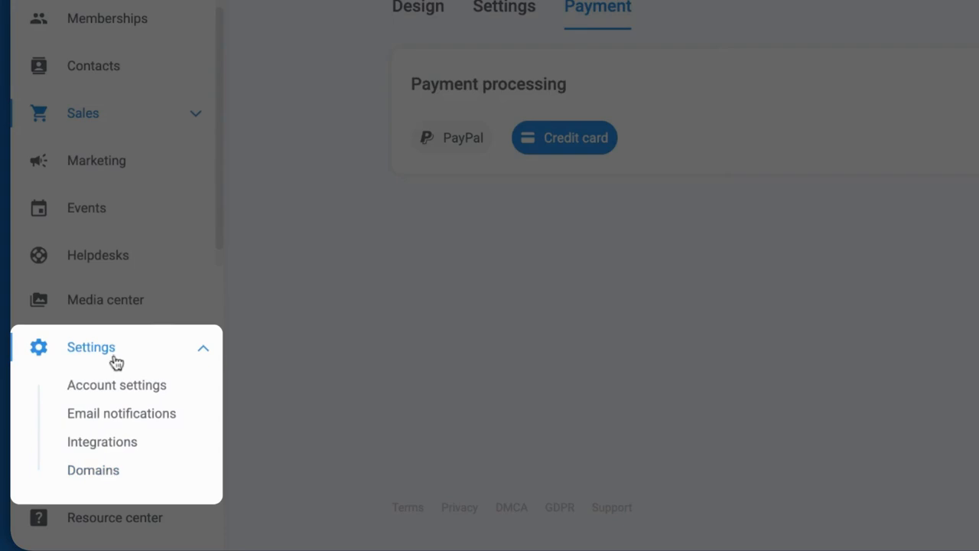
pyautogui.click(104, 451)
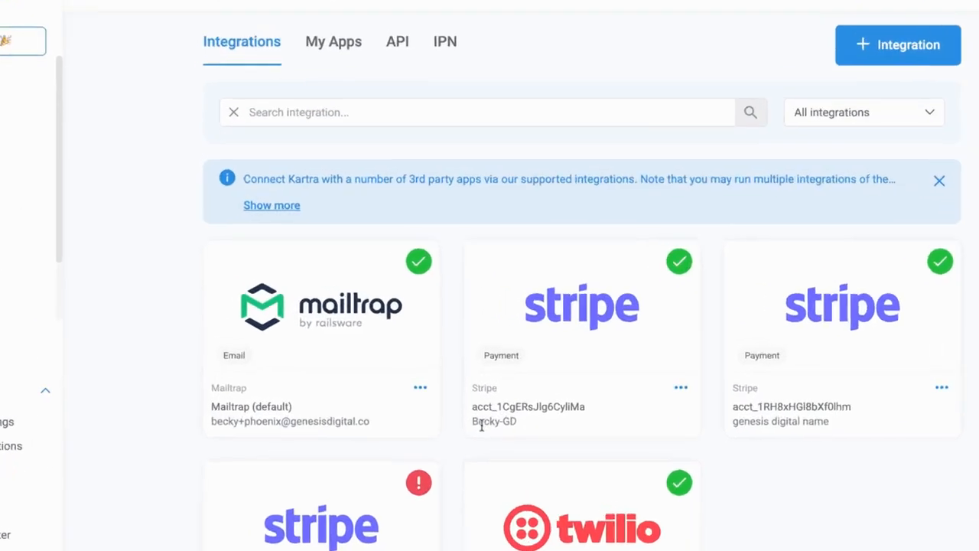
pyautogui.moveTo(472, 407); pyautogui.dragTo(544, 417)
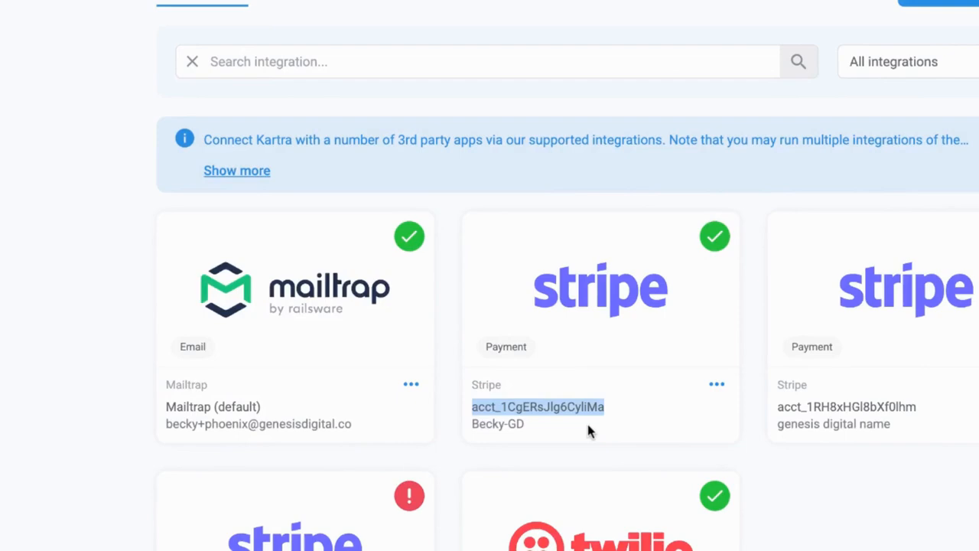
pyautogui.moveTo(459, 424); pyautogui.dragTo(511, 425)
pyautogui.moveTo(767, 407); pyautogui.dragTo(906, 397)
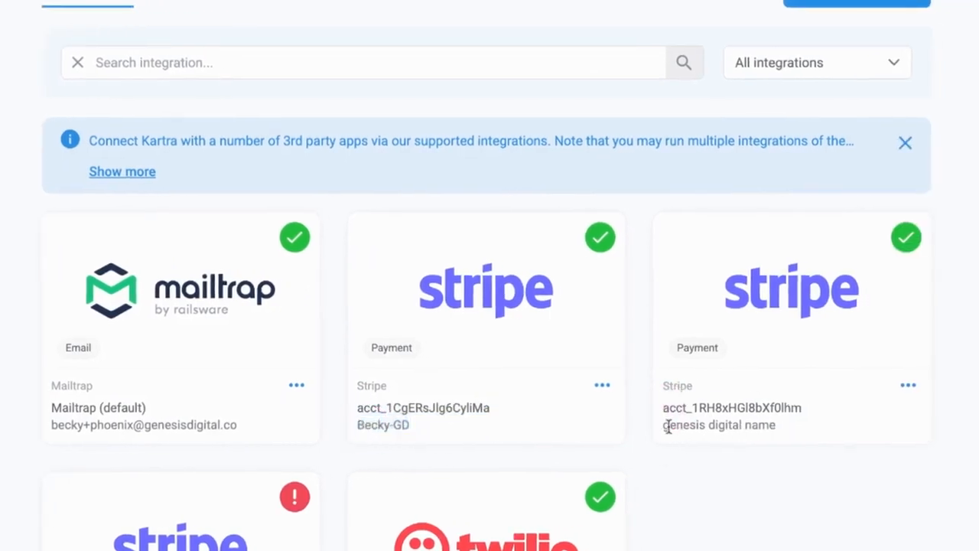
pyautogui.tripleClick(667, 427)
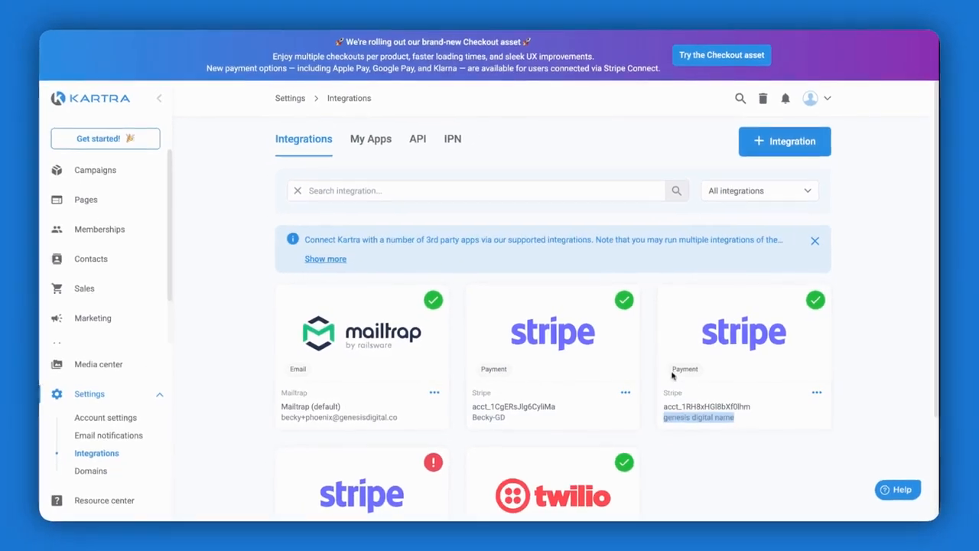
pyautogui.scroll(-2, 563, 361)
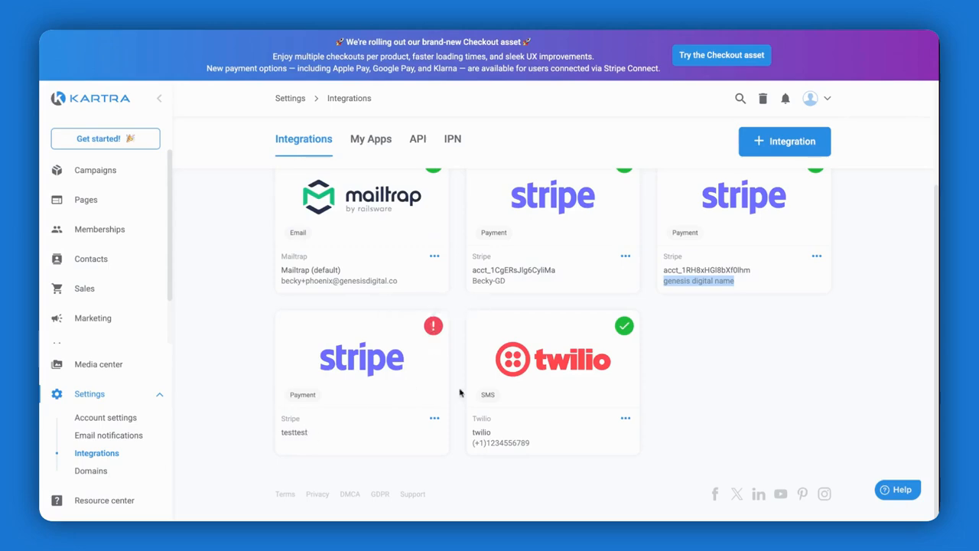
pyautogui.scroll(2, 462, 393)
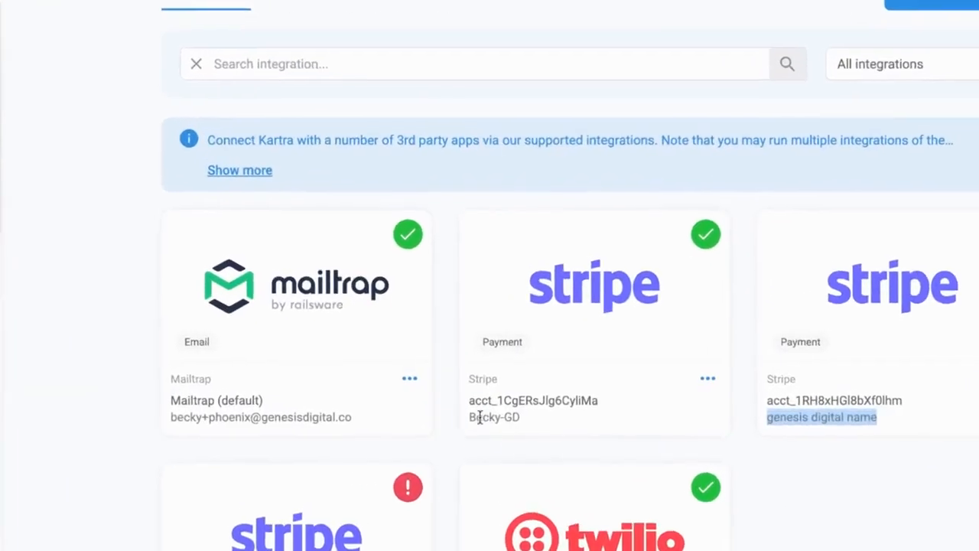
pyautogui.moveTo(478, 418); pyautogui.dragTo(538, 430)
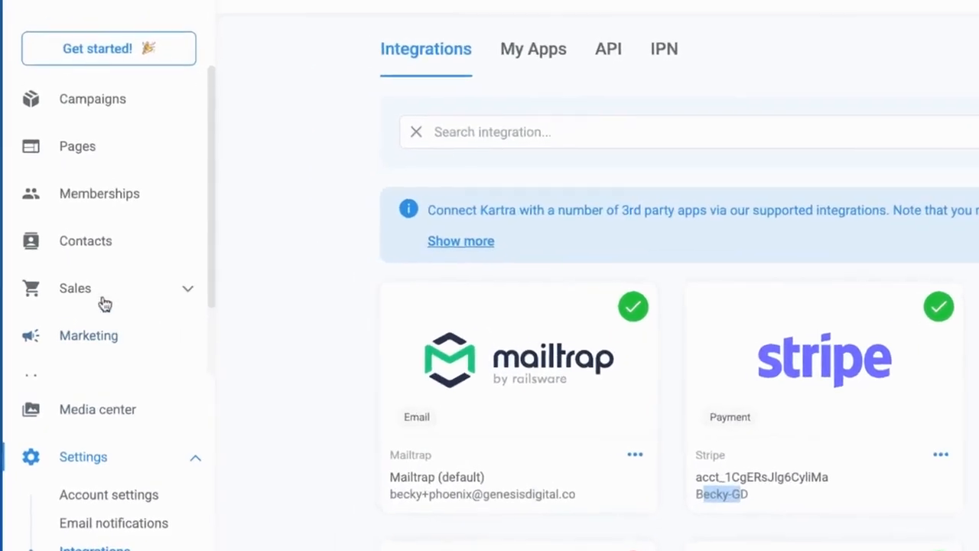
# - Return to New Checkout, check the credit card account chosen in its payment processing settings, and save
pyautogui.click(95, 290)
pyautogui.click(91, 354)
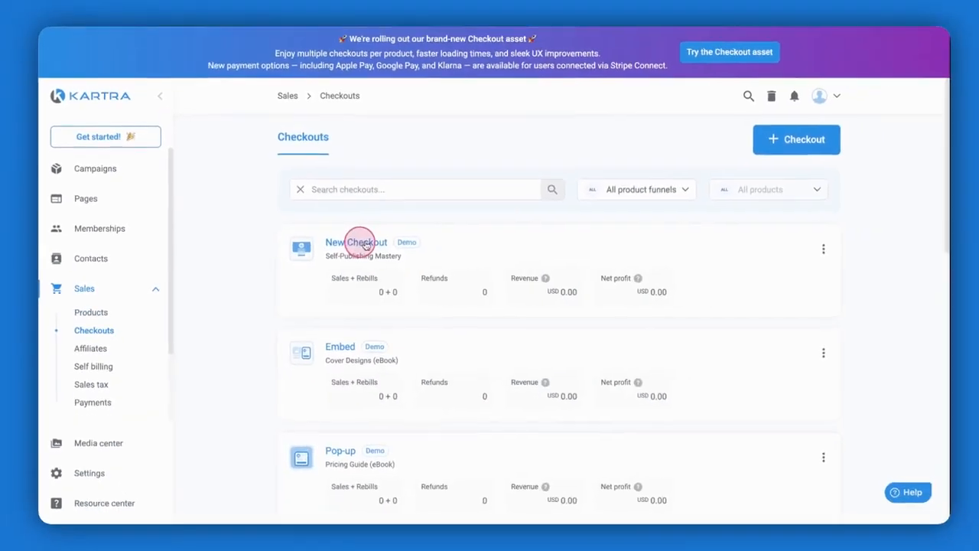
pyautogui.click(426, 245)
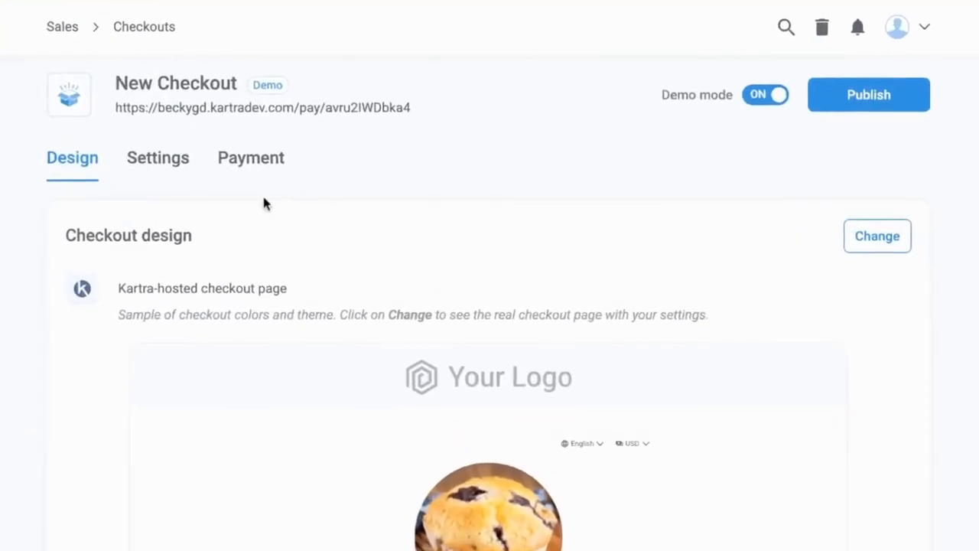
pyautogui.click(403, 179)
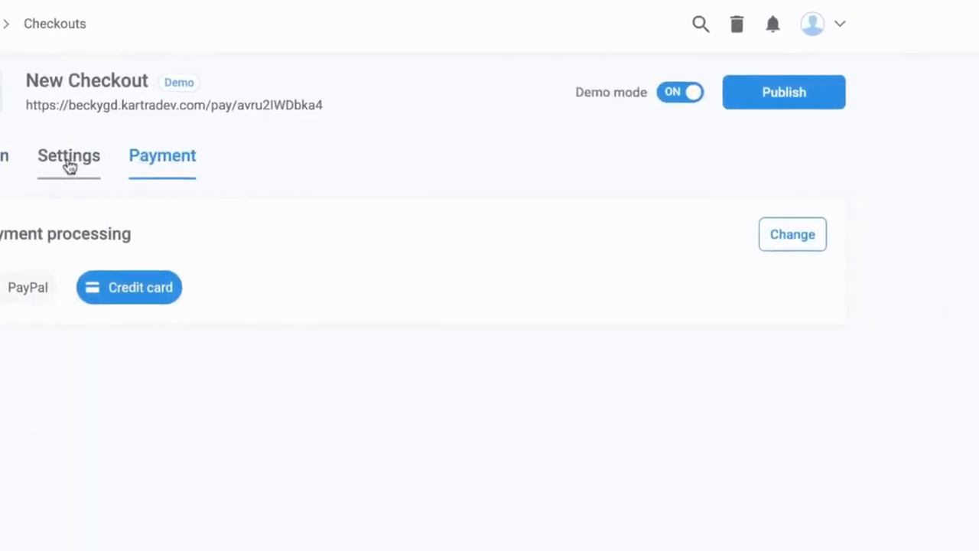
pyautogui.click(817, 229)
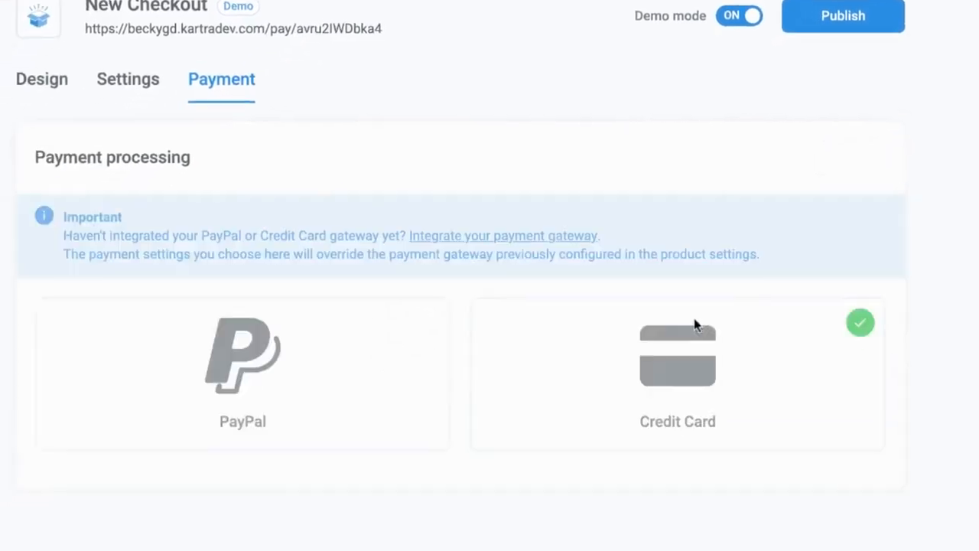
pyautogui.click(765, 345)
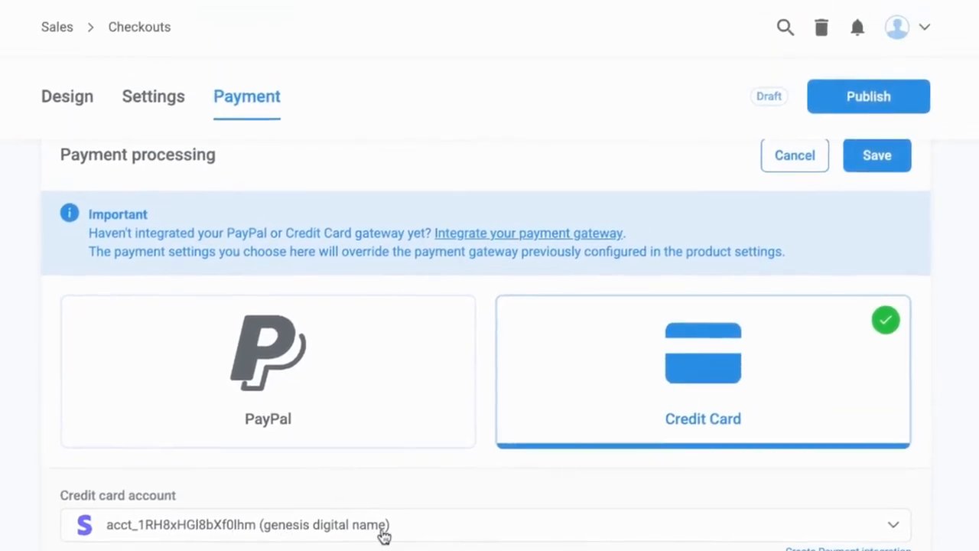
pyautogui.click(877, 156)
# - Review the checkout's general settings and linked product, as well as the full design preview
pyautogui.click(153, 97)
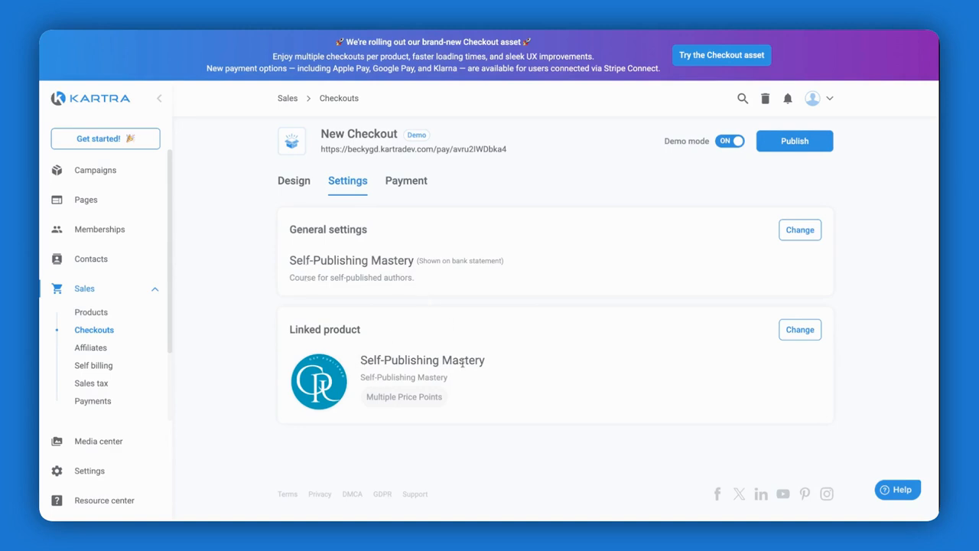
pyautogui.click(299, 179)
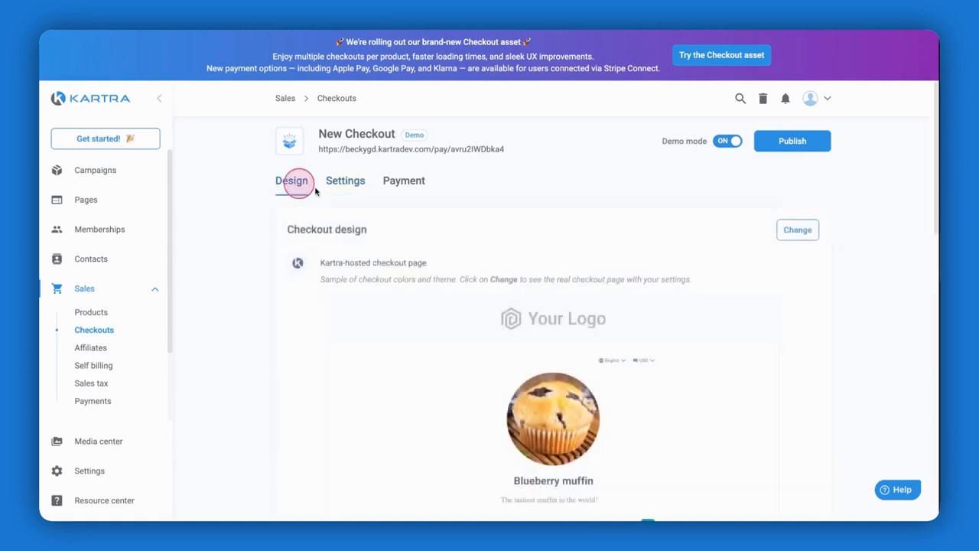
pyautogui.scroll(-3, 770, 359)
pyautogui.scroll(-1, 770, 360)
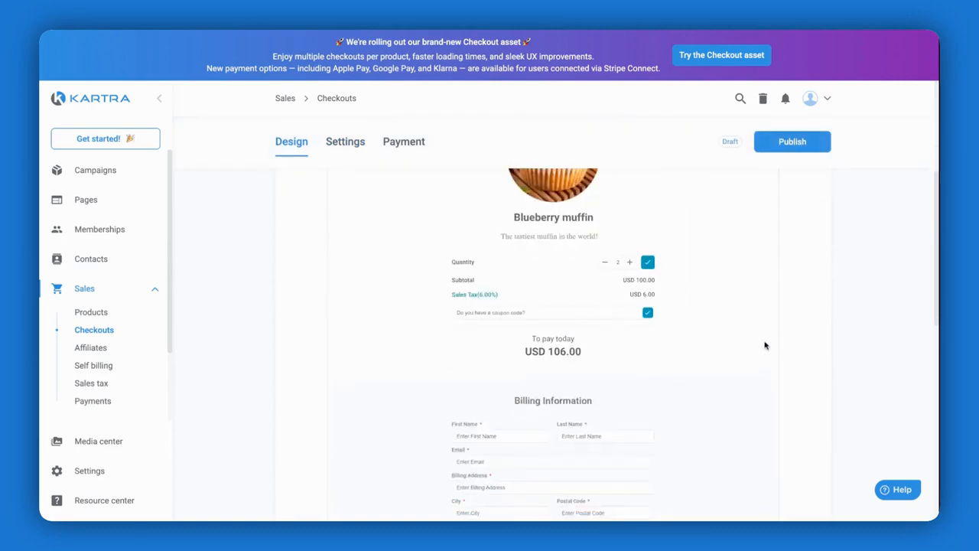
pyautogui.scroll(-10, 773, 367)
pyautogui.scroll(15, 827, 405)
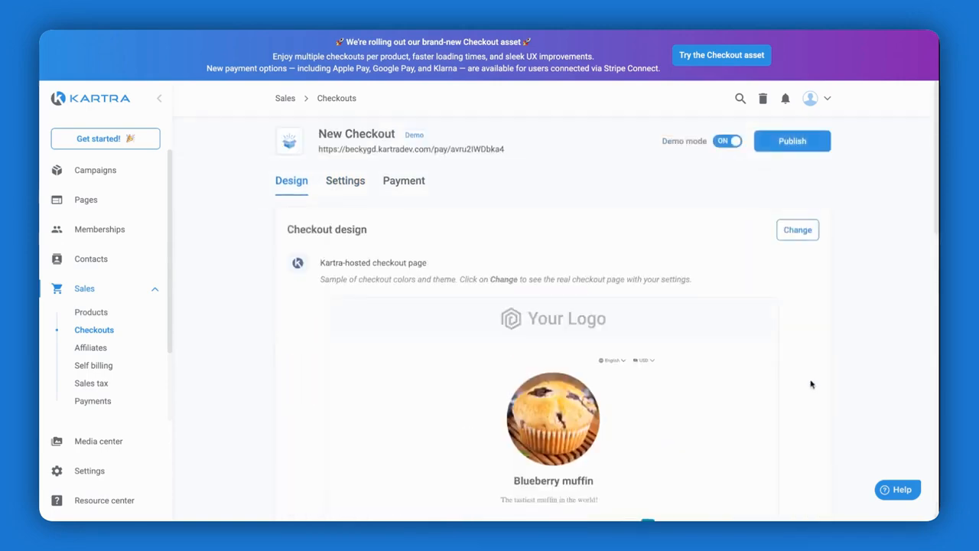
# - Publish the checkout and copy its link
pyautogui.click(802, 143)
pyautogui.click(705, 252)
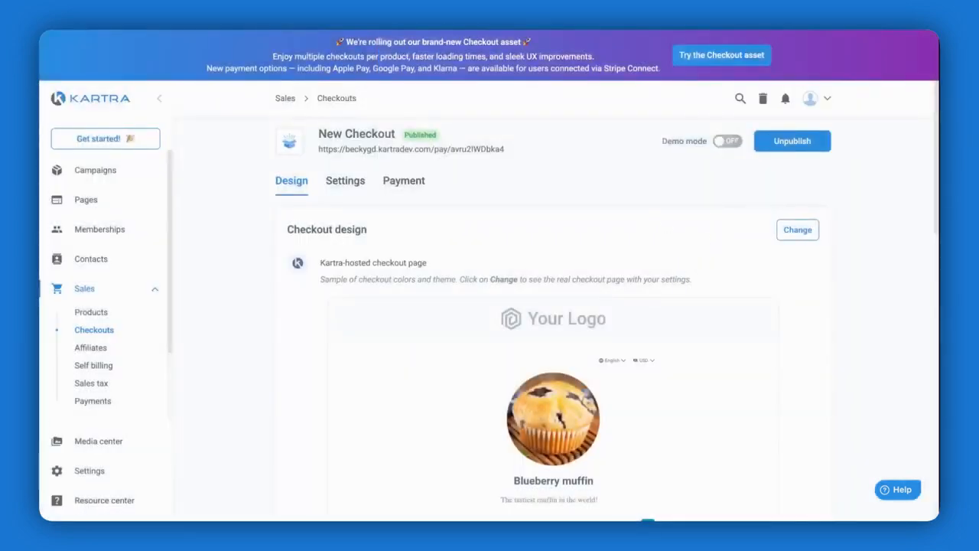
pyautogui.moveTo(440, 156)
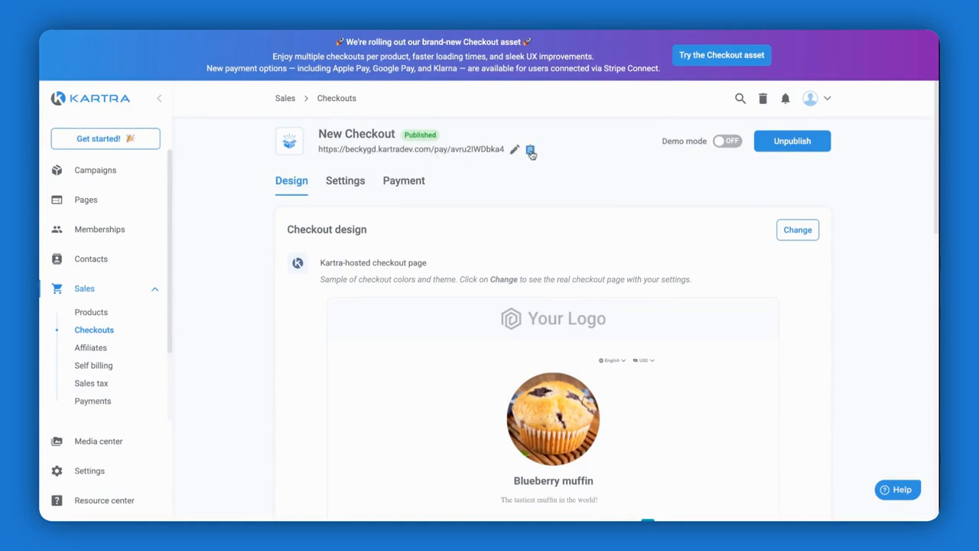
pyautogui.click(531, 151)
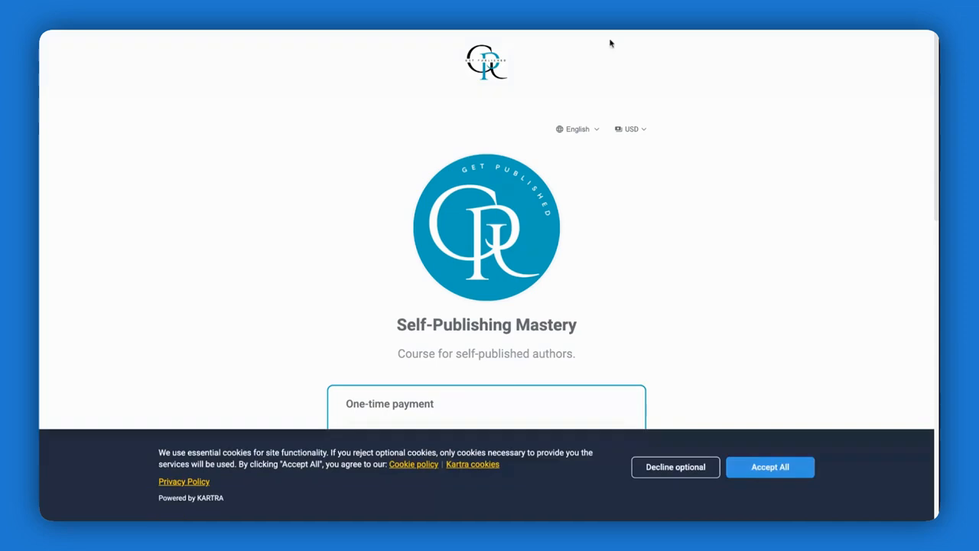
# - Accept all cookies on the live checkout page and review its logo, product title, description and payment options
pyautogui.click(777, 468)
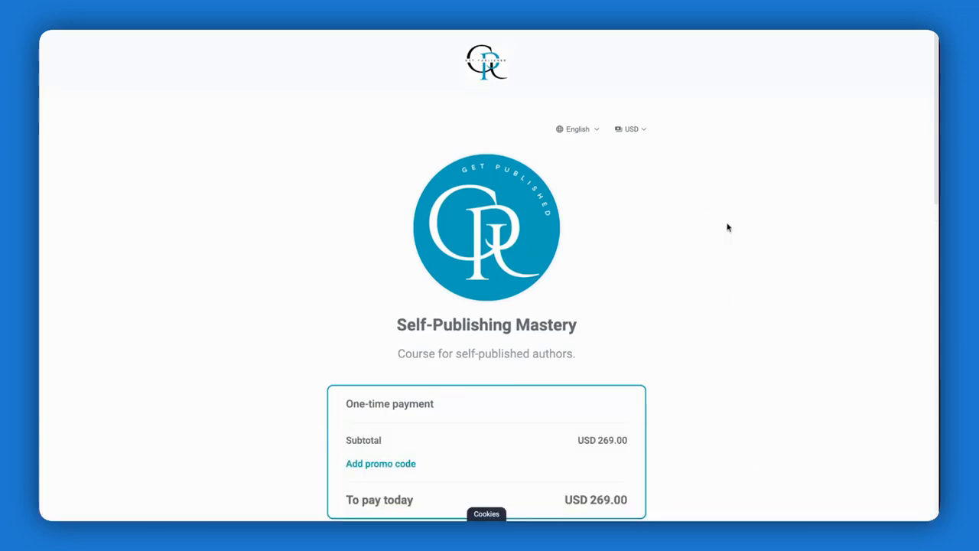
pyautogui.scroll(-2, 727, 225)
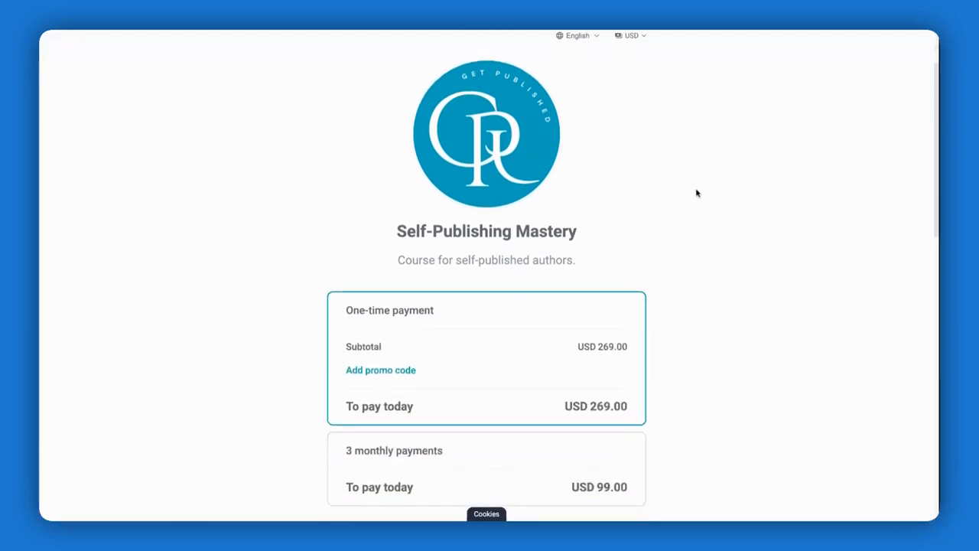
pyautogui.scroll(1, 696, 194)
pyautogui.moveTo(396, 231); pyautogui.dragTo(618, 249)
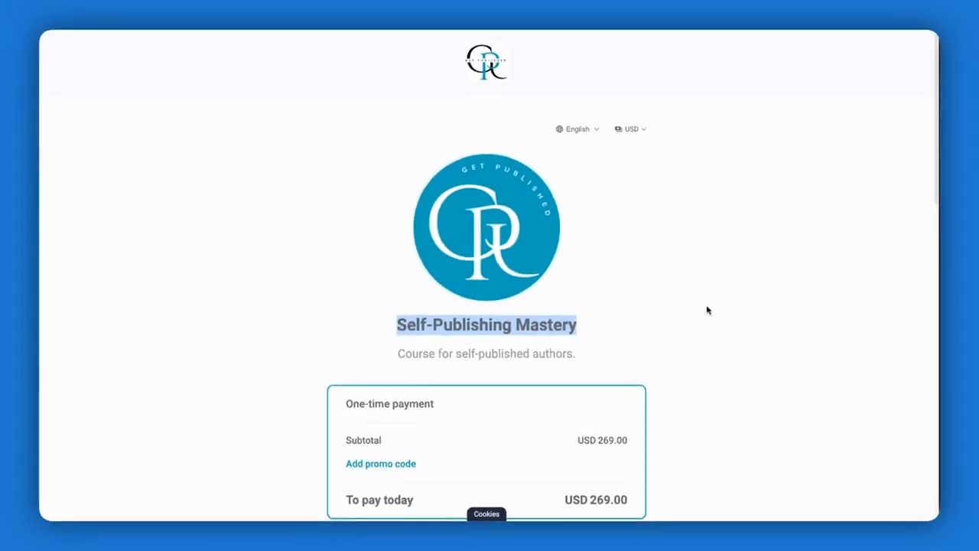
pyautogui.scroll(-3, 708, 314)
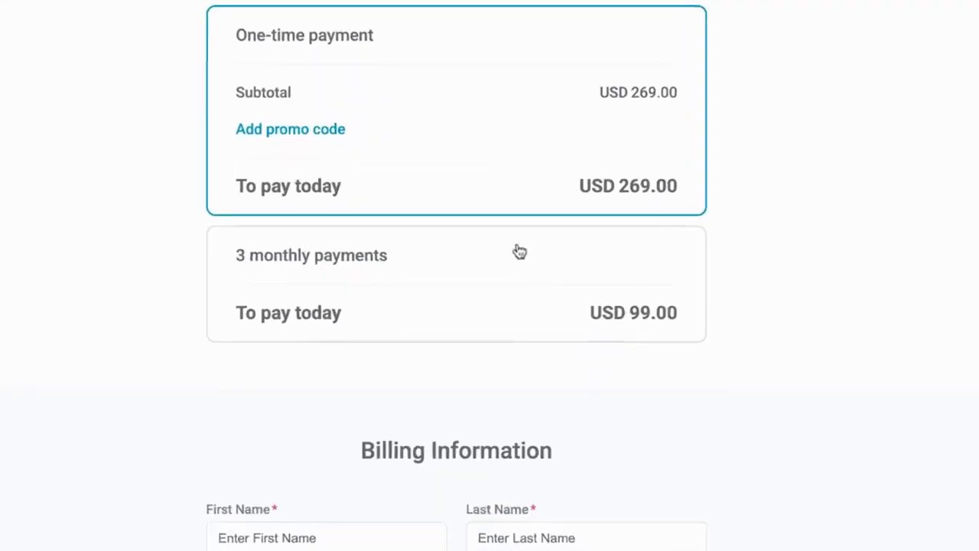
# - Select the 3 monthly payments option and review the billing information, payment information and consent sections down to the submit area
pyautogui.click(536, 269)
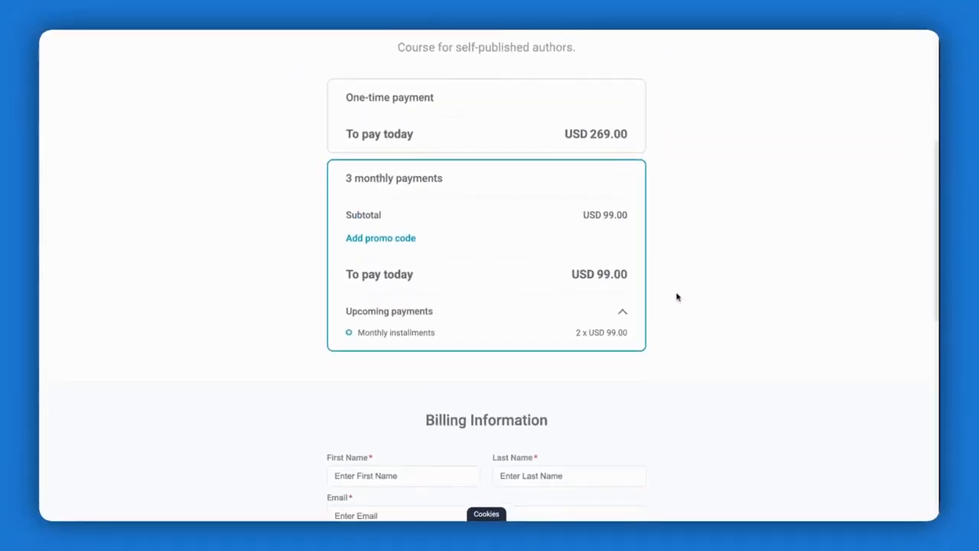
pyautogui.scroll(-5, 677, 297)
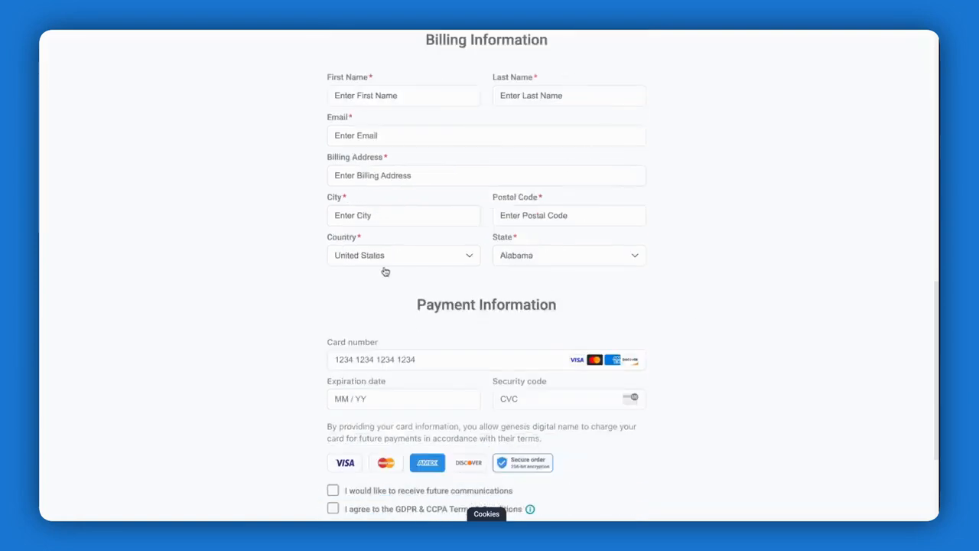
pyautogui.scroll(-2, 676, 295)
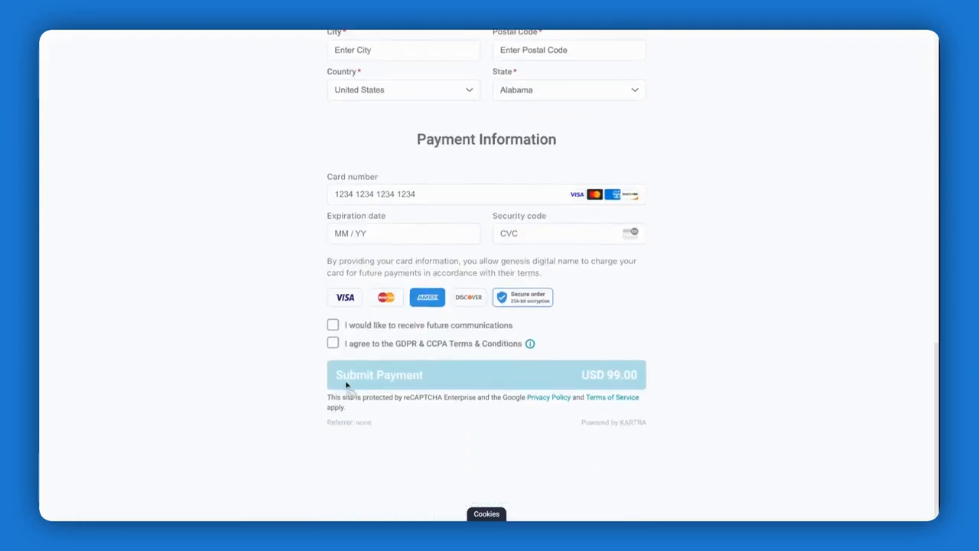